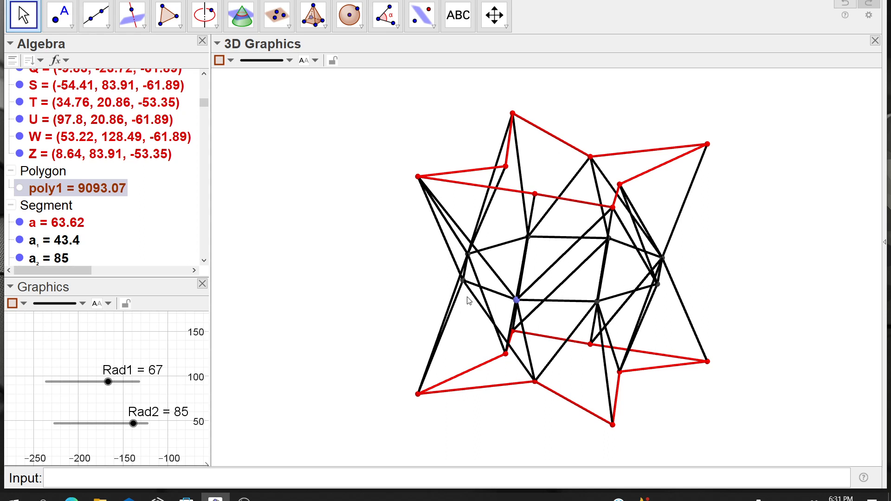
Step: Toggle the octagon poly1 on and off, and show all the spheres in the 3D view
left_click(20, 188)
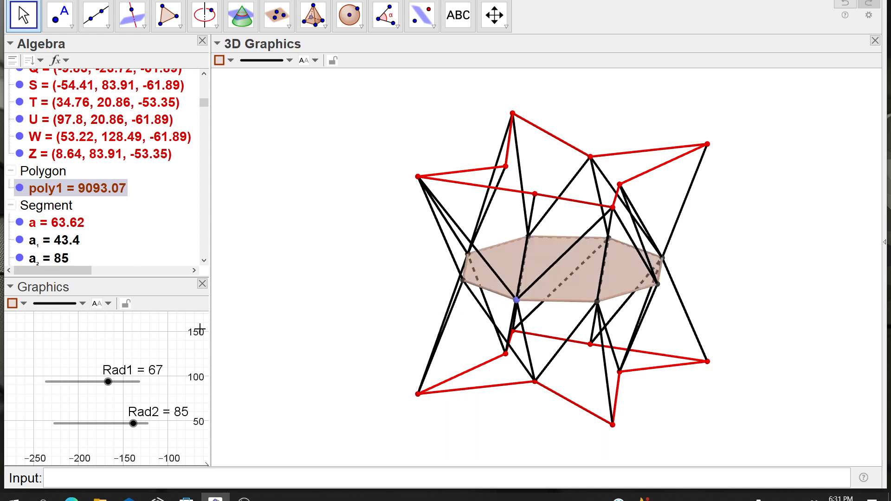
left_click(20, 189)
mouse_move(204, 103)
left_mouse_down()
mouse_move(196, 268)
mouse_move(202, 230)
left_mouse_up()
right_click(41, 97)
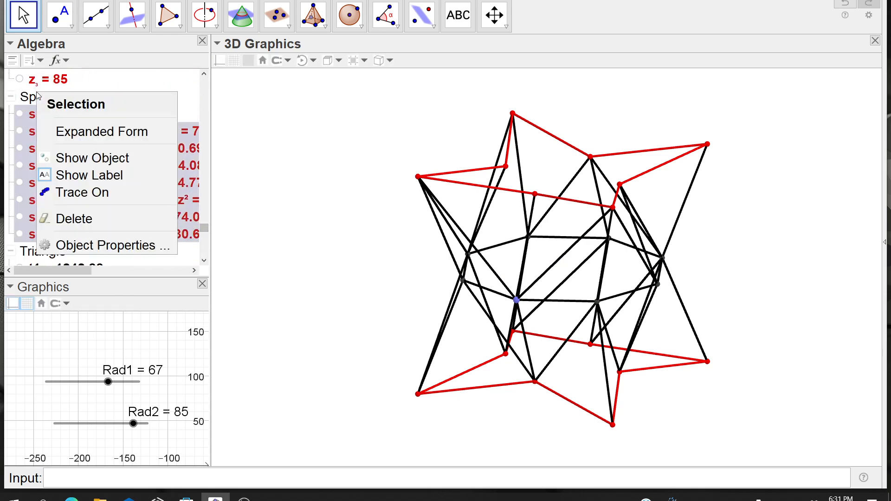
left_click(72, 155)
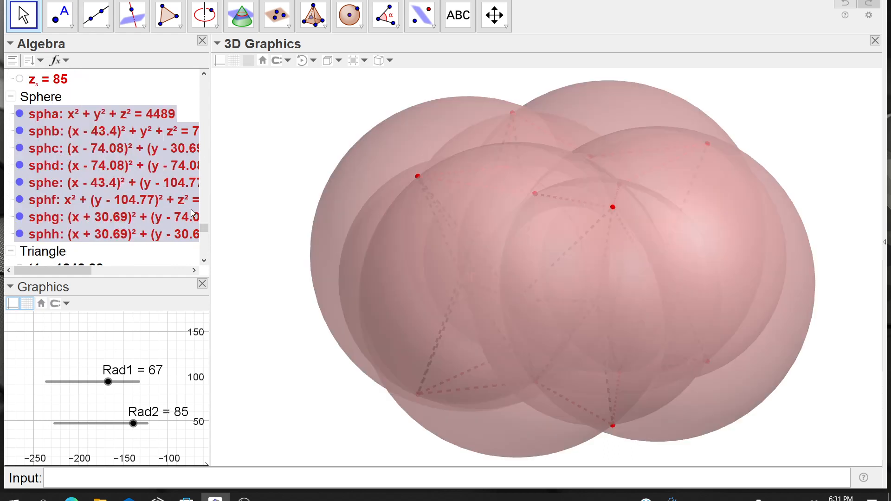
Step: Shrink the spheres by setting Rad1 to 44 and Rad2 to 24.5
left_click_drag(110, 384, 82, 386)
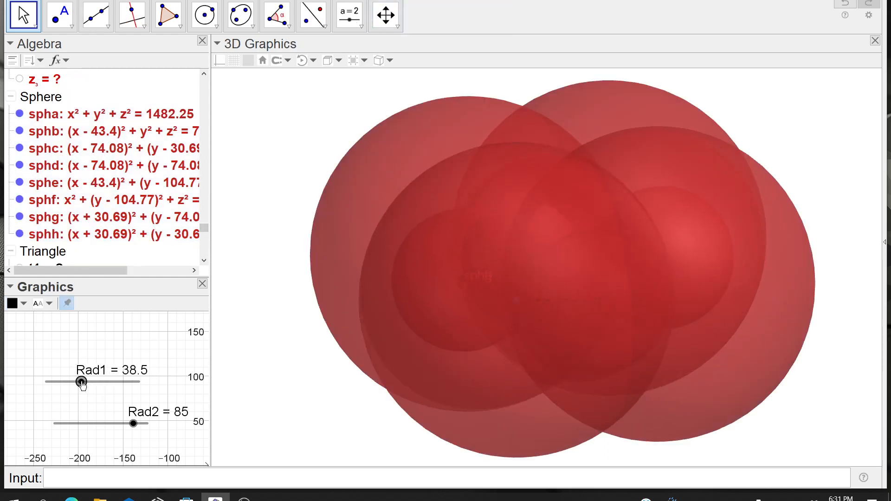
left_click_drag(132, 423, 77, 423)
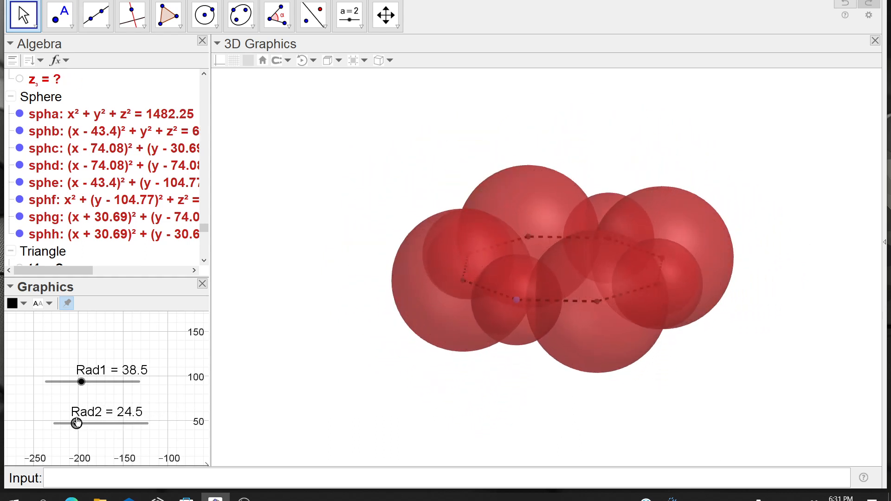
mouse_move(431, 344)
left_mouse_down()
mouse_move(418, 370)
mouse_move(421, 346)
left_mouse_up()
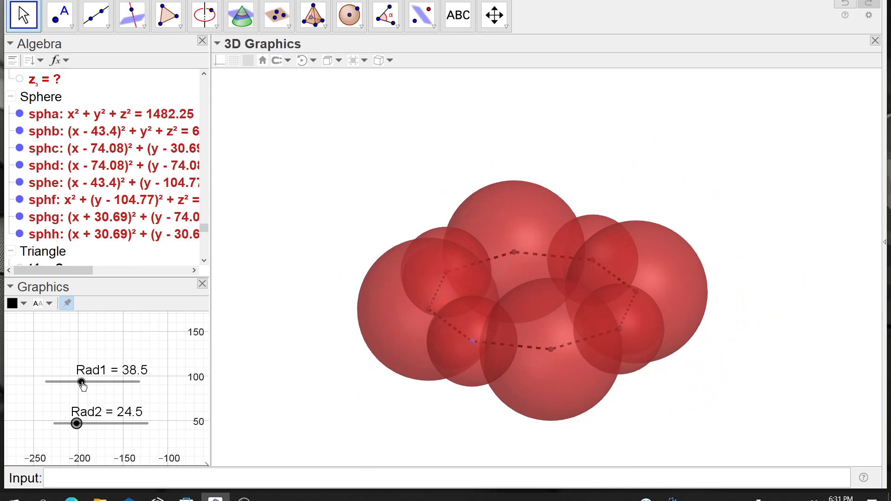
left_click_drag(83, 385, 86, 382)
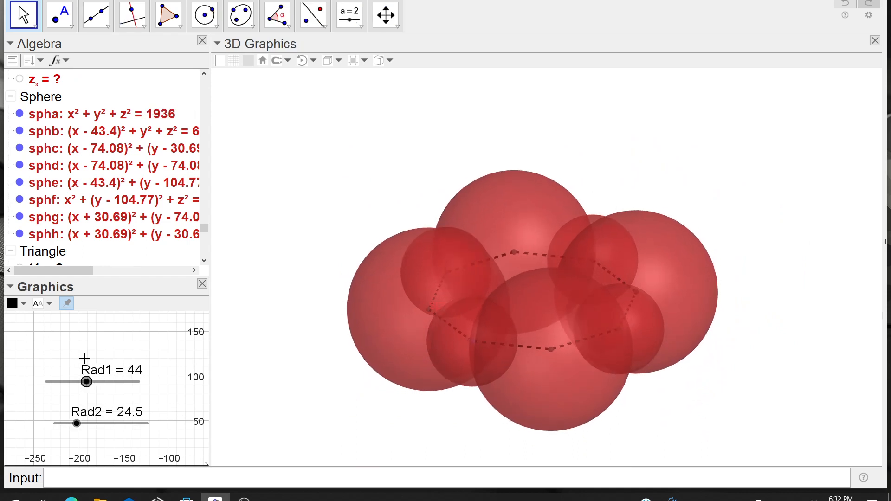
Step: Hide all the spheres and show all the conics, AB to HA, in the 3D view
scroll(90, 194, "down", 15)
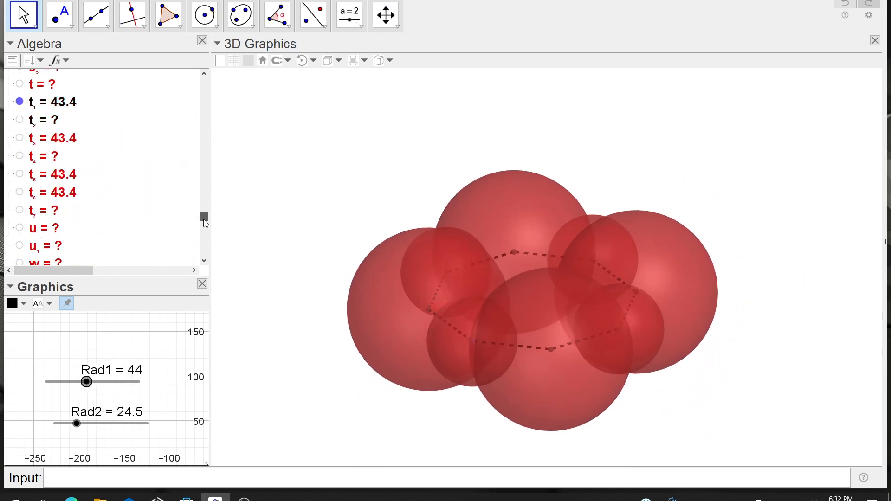
left_click_drag(205, 245, 204, 76)
right_click(28, 138)
left_click(82, 199)
right_click(35, 81)
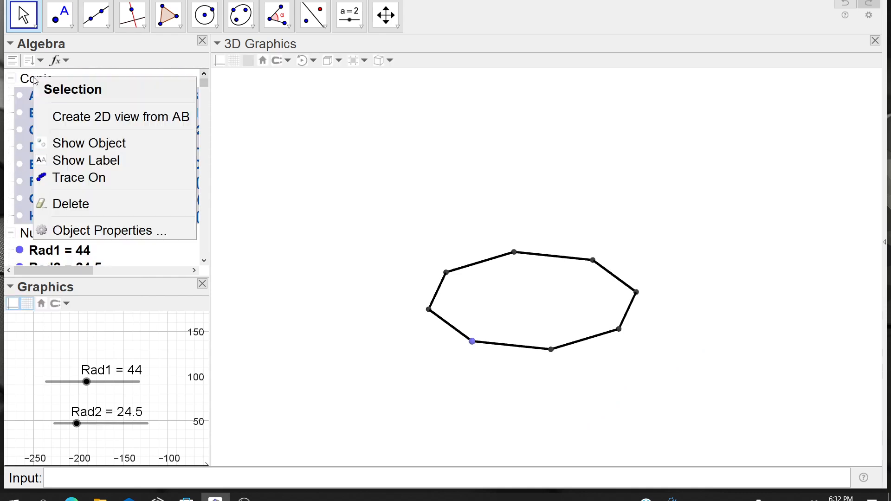
left_click(74, 144)
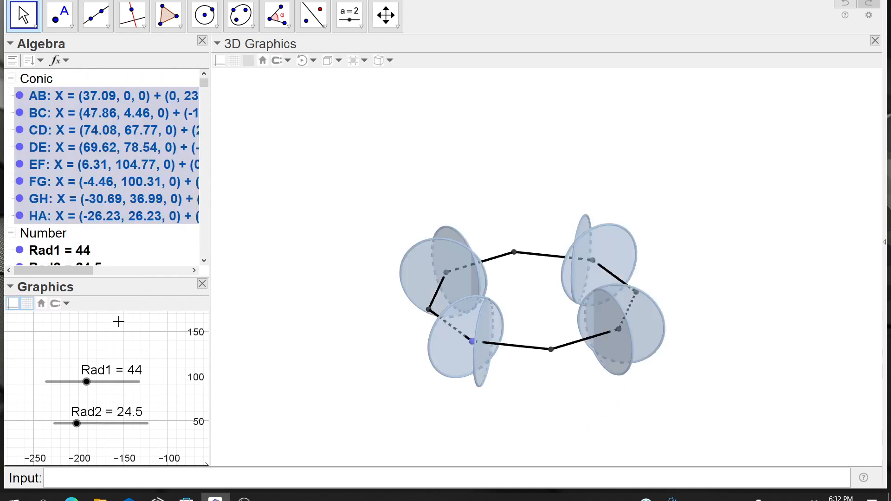
Step: Enlarge the intersection circles by setting Rad2 to 64.5 and Rad1 to 47
scroll(99, 334, "down", 1)
left_click_drag(91, 382, 85, 385)
left_click_drag(81, 425, 114, 431)
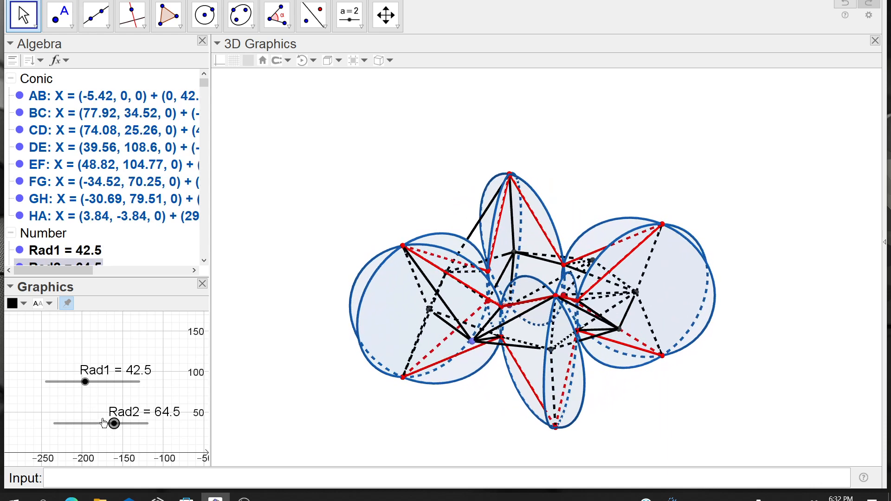
left_click_drag(87, 389, 91, 393)
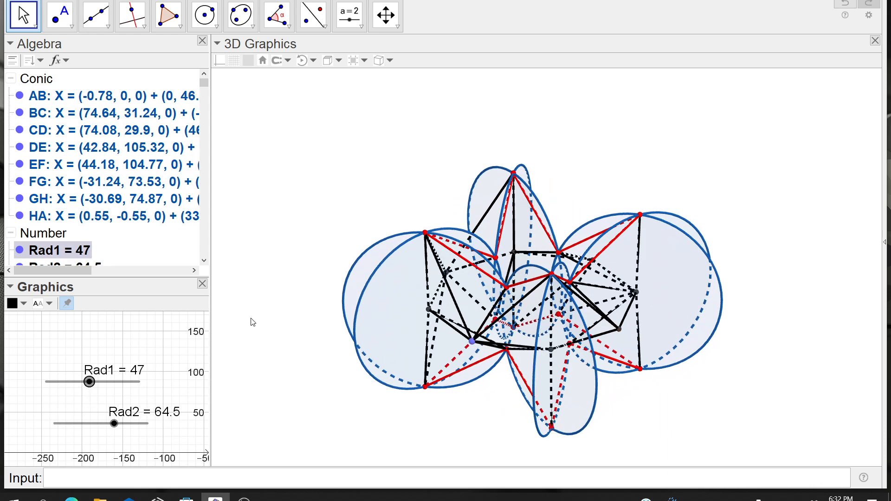
Step: Hide all the segments so that only the circles and points are displayed
left_click_drag(205, 84, 207, 107)
right_click(50, 185)
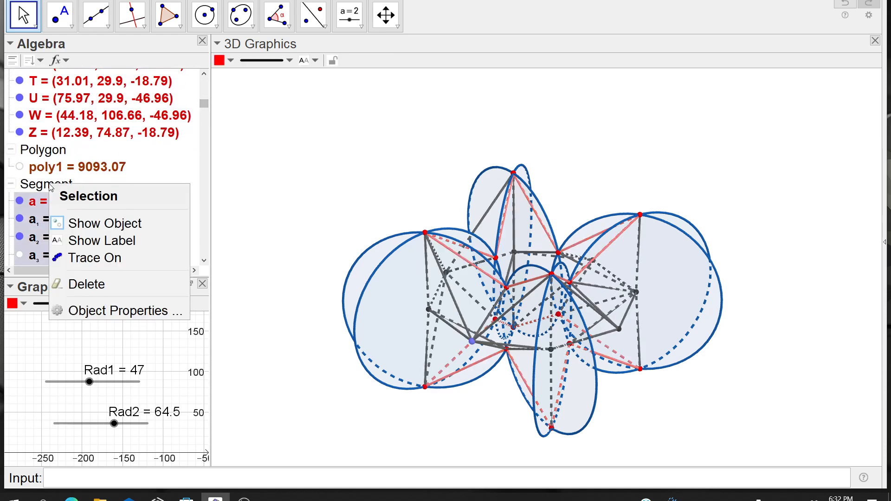
left_click(105, 224)
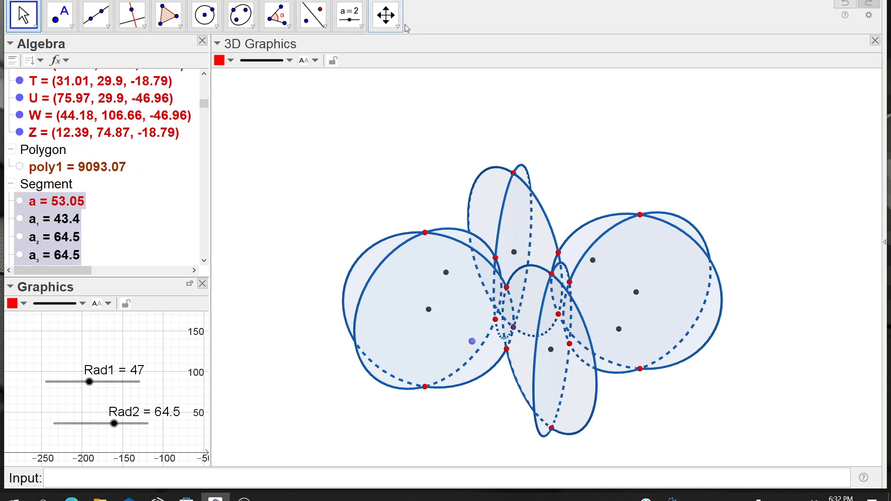
left_click(386, 15)
mouse_move(311, 165)
right_mouse_down()
mouse_move(307, 181)
mouse_move(316, 168)
right_mouse_up()
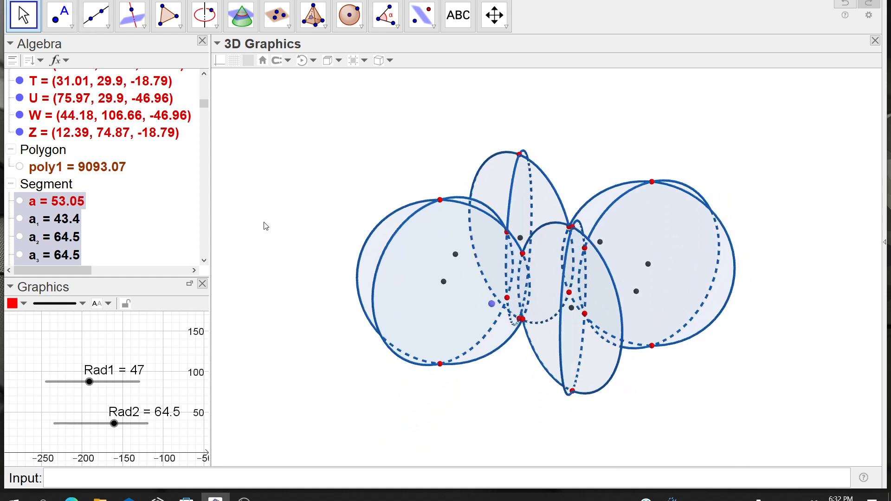
Step: Show all the segments in the 3D view and keep the octagon poly1 hidden
left_click(24, 168)
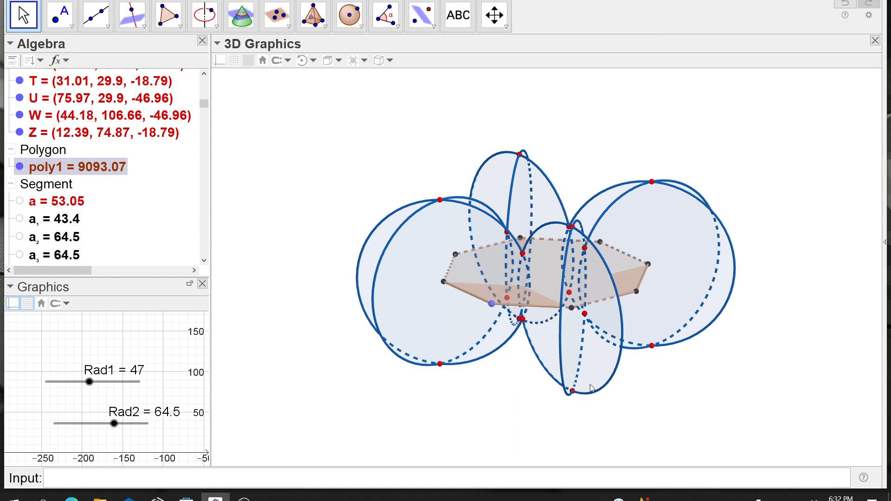
right_click(34, 188)
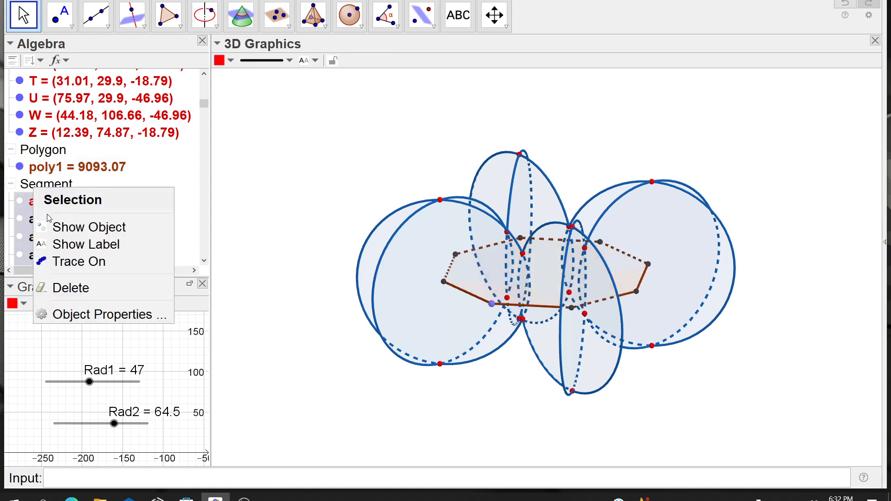
left_click(55, 228)
left_click(17, 167)
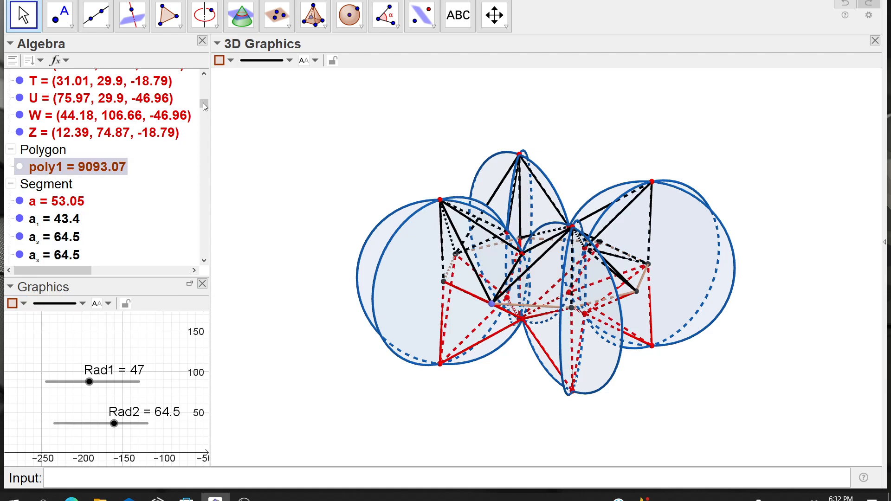
Step: Hide all the conics in the 3D view
left_click_drag(204, 106, 204, 83)
right_click(36, 78)
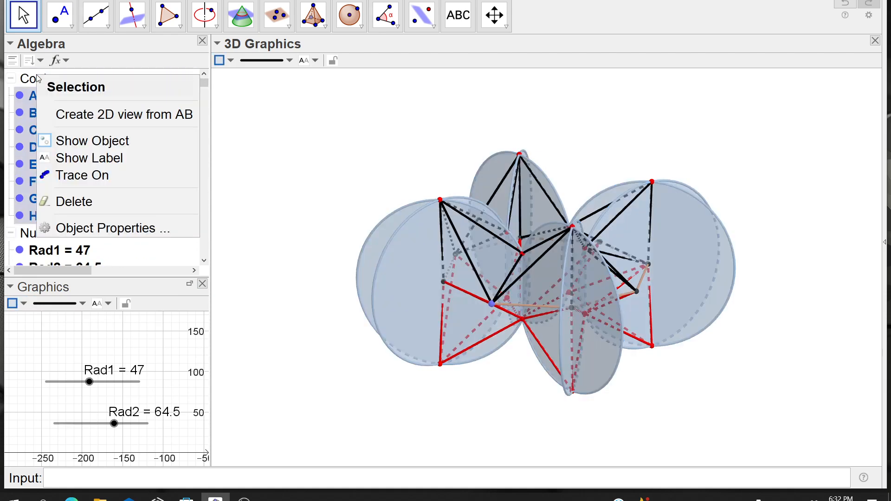
left_click(87, 142)
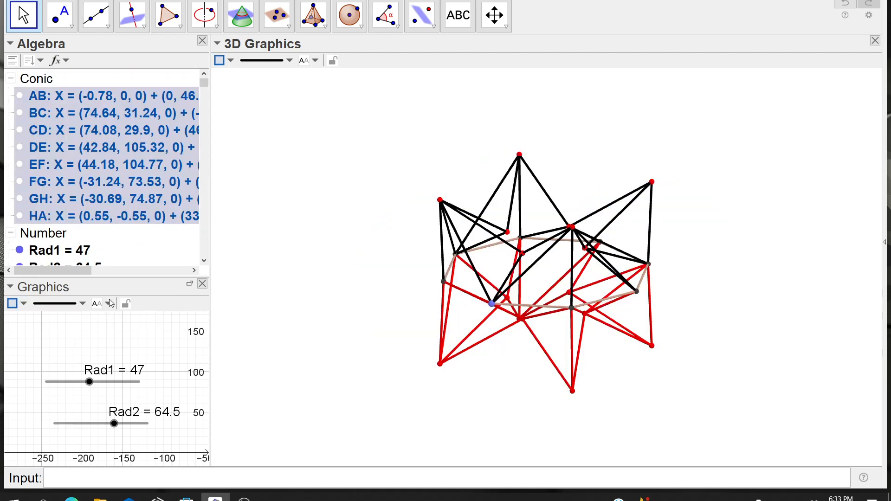
Step: Adjust the framework by setting Rad1 to 42.5 and Rad2 to 65
left_click_drag(91, 384, 85, 382)
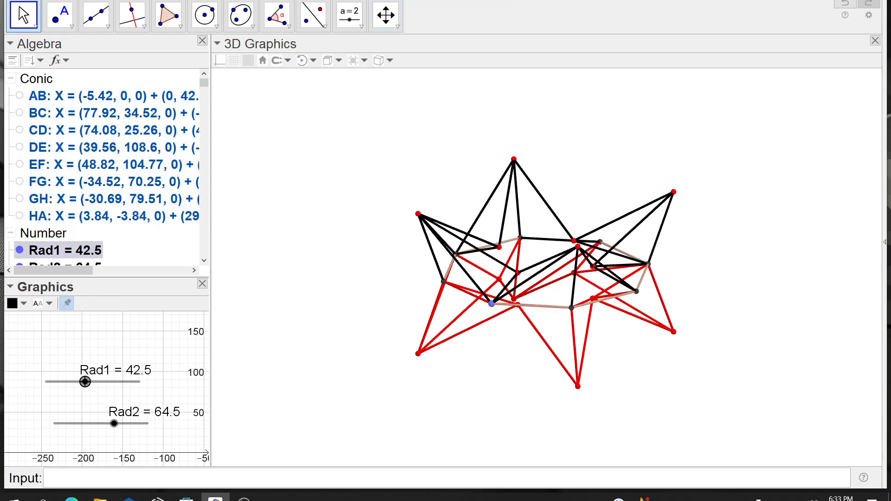
left_click_drag(116, 428, 115, 429)
mouse_move(385, 281)
left_mouse_down()
mouse_move(388, 294)
mouse_move(380, 267)
left_mouse_up()
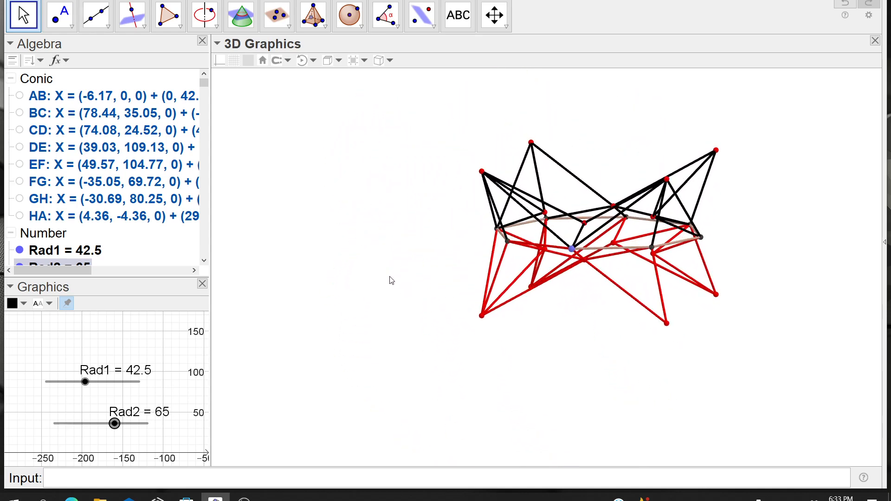
Step: Move point B to about (39.6, 0) and set Rad1 to 50 and Rad2 to 68
left_click(569, 249)
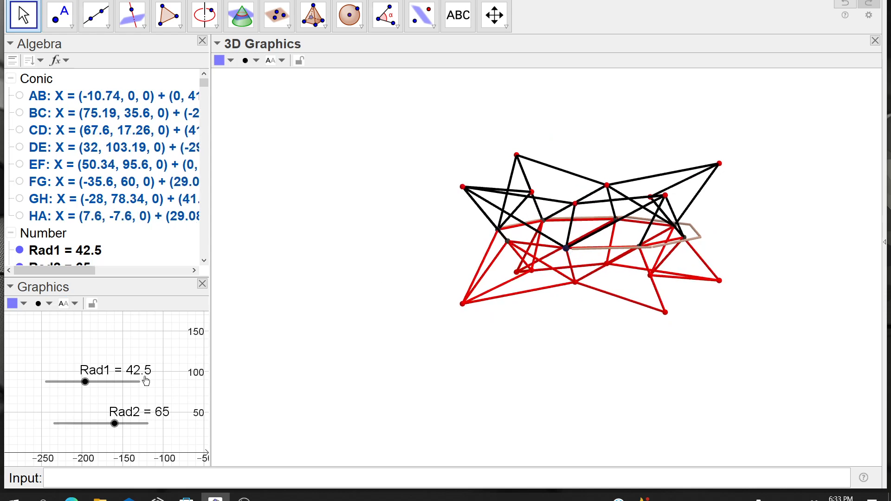
left_click_drag(95, 388, 93, 388)
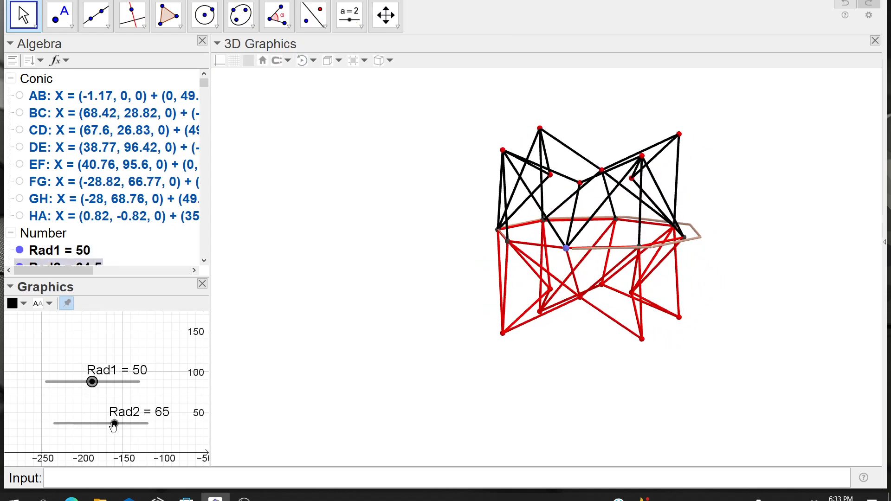
mouse_move(115, 423)
left_mouse_down()
mouse_move(105, 423)
mouse_move(118, 423)
left_mouse_up()
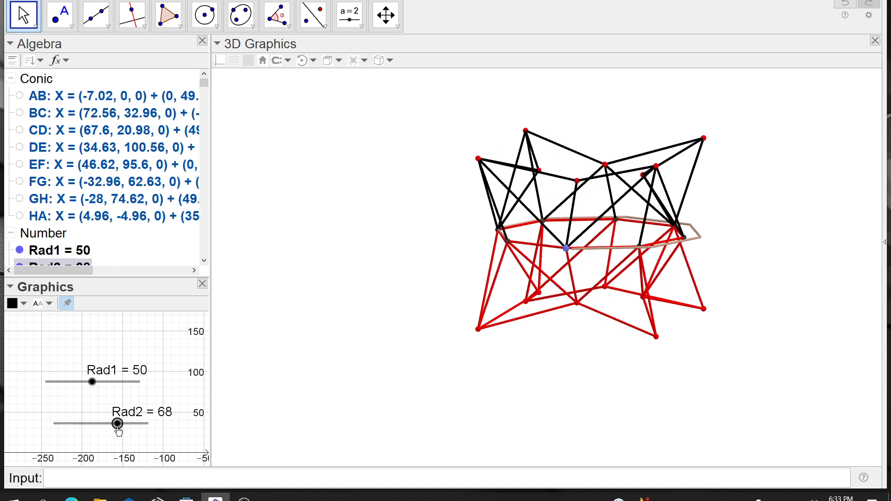
mouse_move(398, 277)
left_mouse_down()
mouse_move(380, 299)
mouse_move(394, 274)
left_mouse_up()
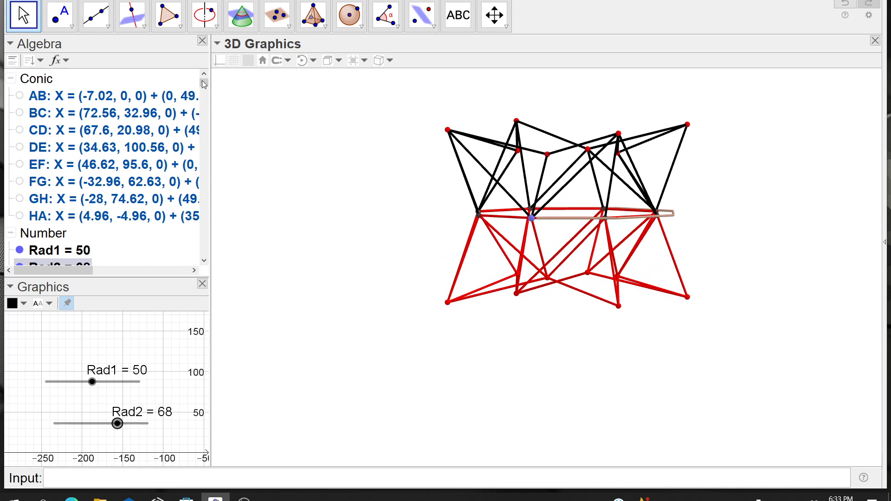
Step: Show all the triangles as faces of the framework
left_click_drag(203, 83, 201, 231)
right_click(28, 149)
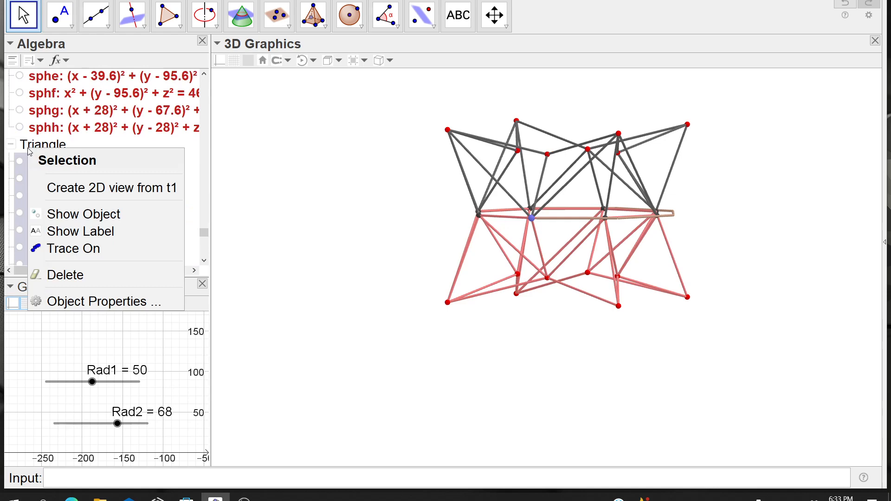
left_click(82, 214)
left_click_drag(427, 161, 422, 169)
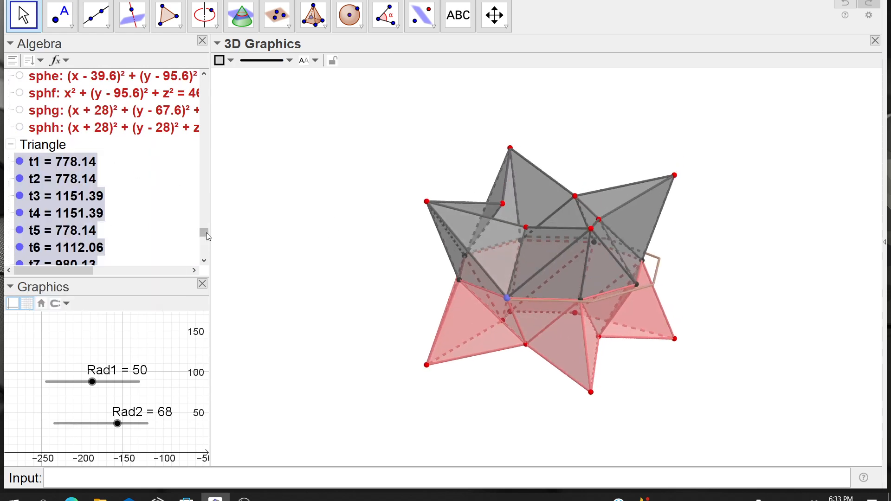
Step: Hide all the segments, leaving the triangle faces displayed
left_click_drag(206, 232, 213, 110)
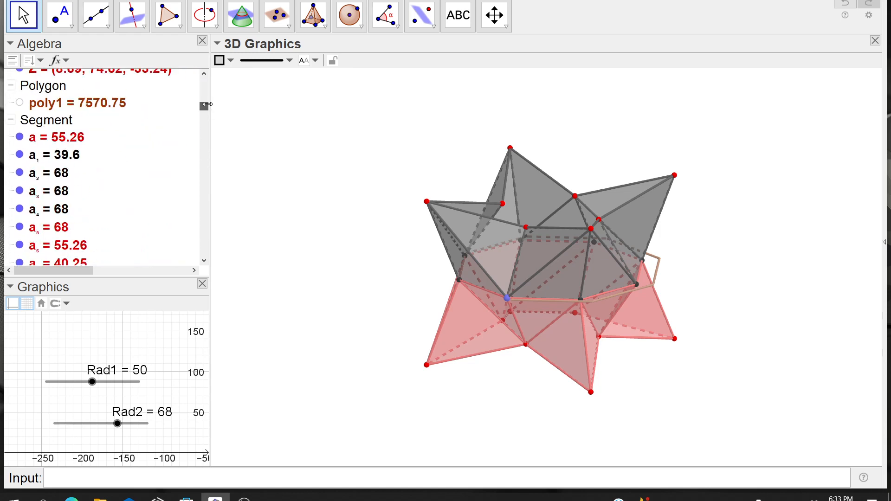
right_click(51, 120)
left_click(98, 156)
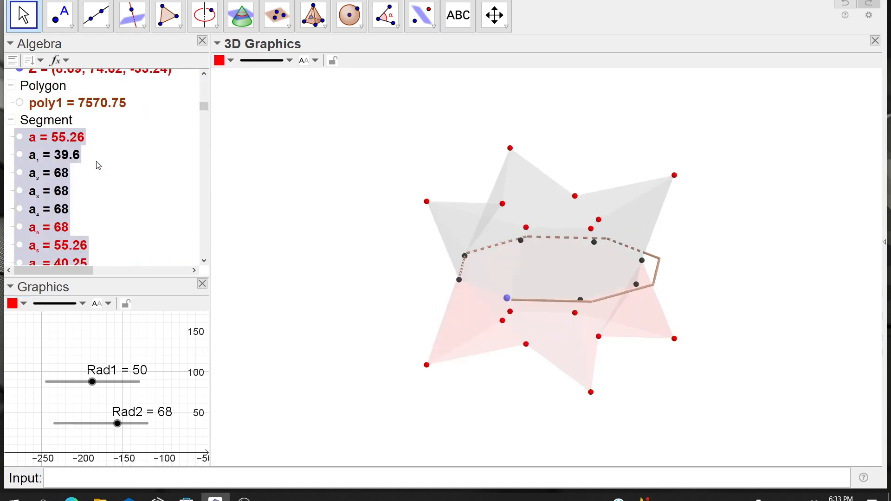
Step: Hide the objects in the Point group together
left_click_drag(206, 104, 206, 88)
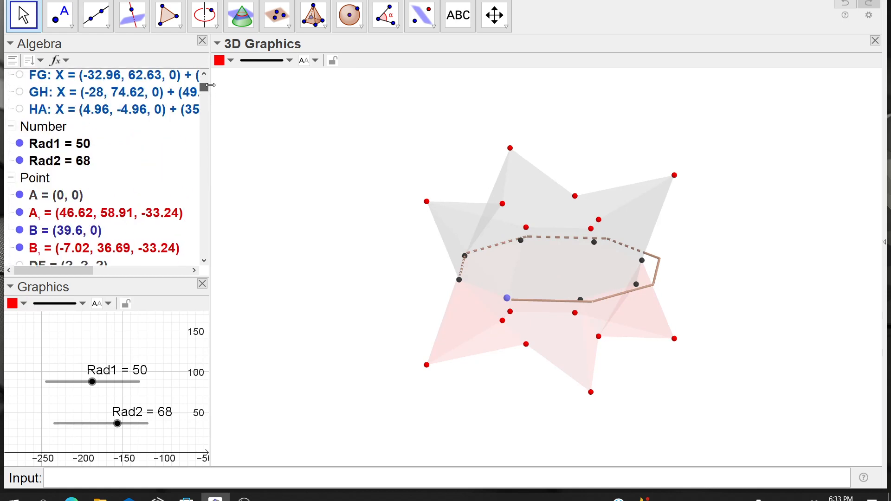
right_click(39, 179)
left_click(94, 240)
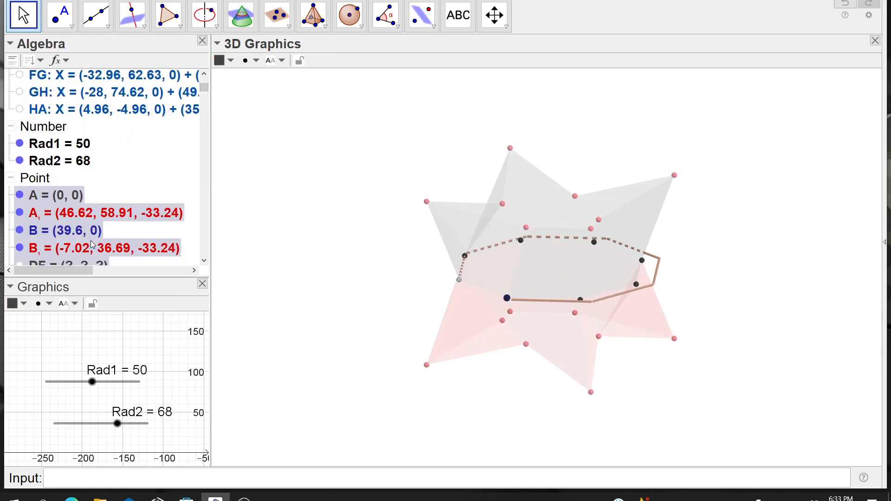
Step: Hide the selected points together and the three octagon vertices along the far side of the base
right_click(465, 256)
left_click(515, 303)
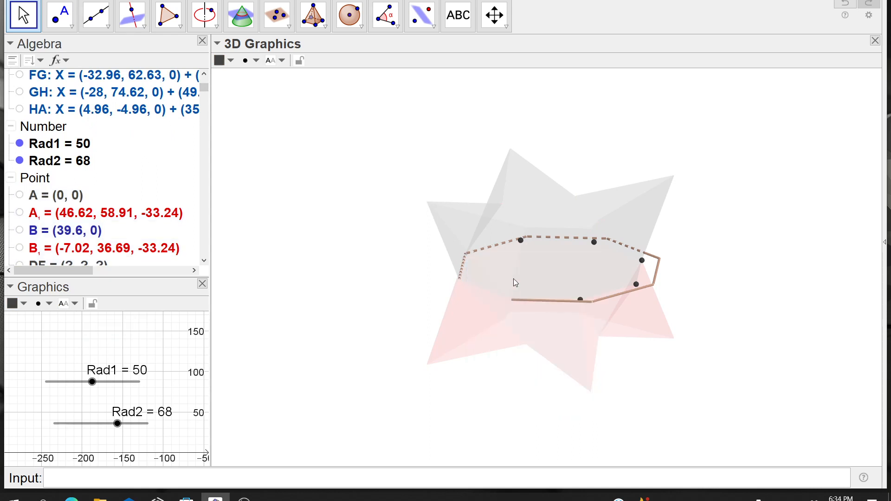
right_click(521, 241)
left_click(578, 288)
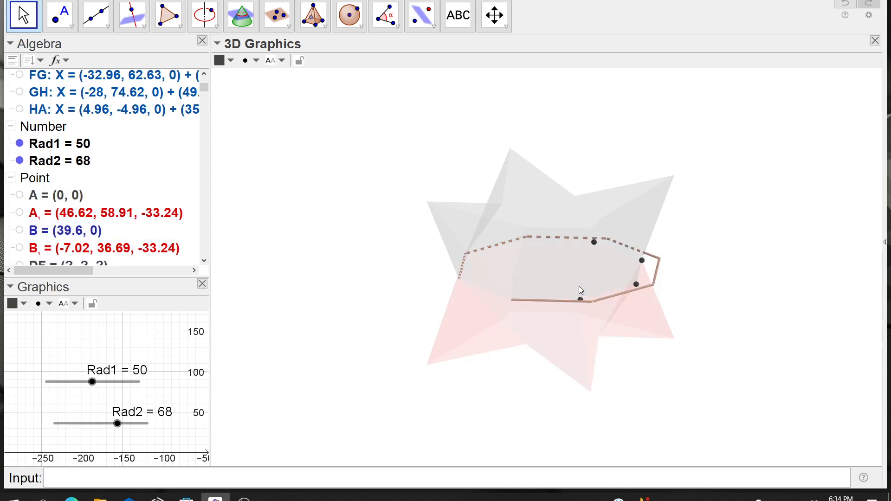
right_click(595, 241)
left_click(658, 286)
right_click(642, 261)
left_click(672, 306)
Step: Hide octagon vertices D and C and the octagon outline, leaving only the faces shown
right_click(637, 283)
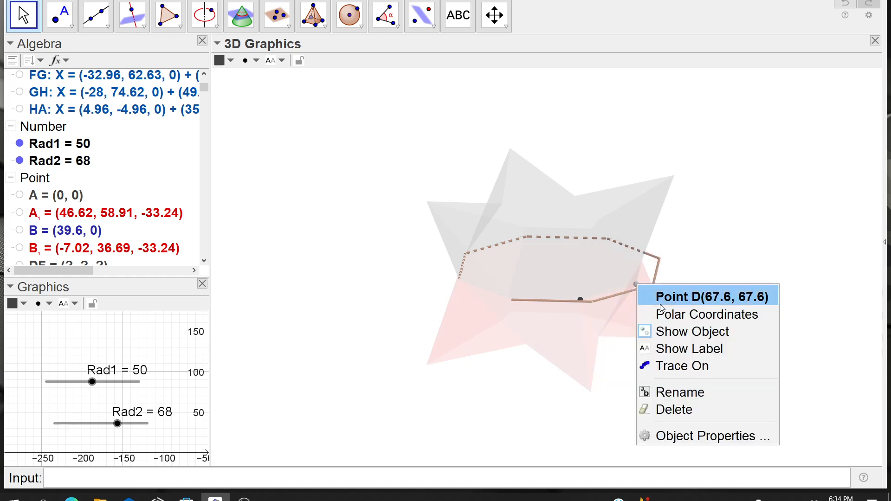
left_click(683, 337)
right_click(581, 300)
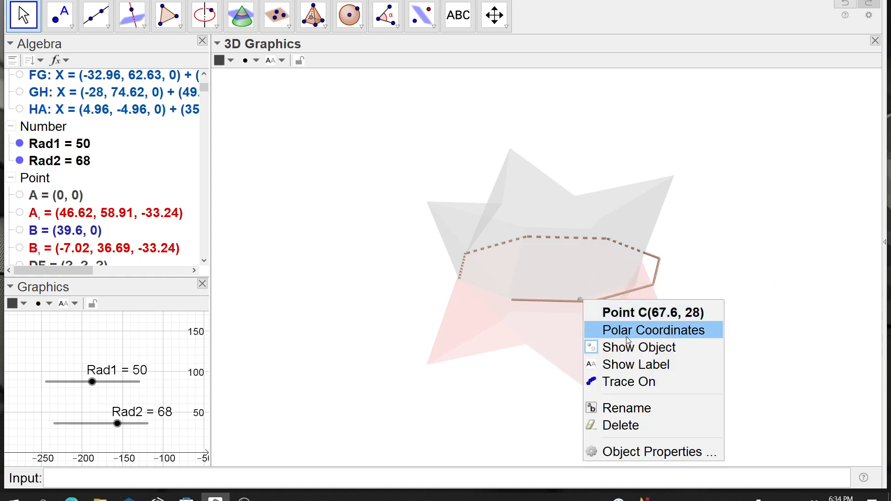
left_click(626, 337)
right_click(579, 302)
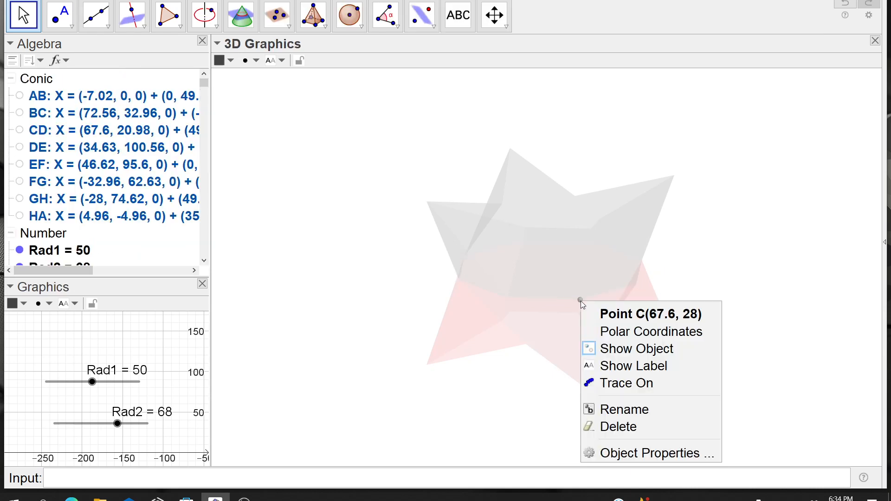
left_click(639, 345)
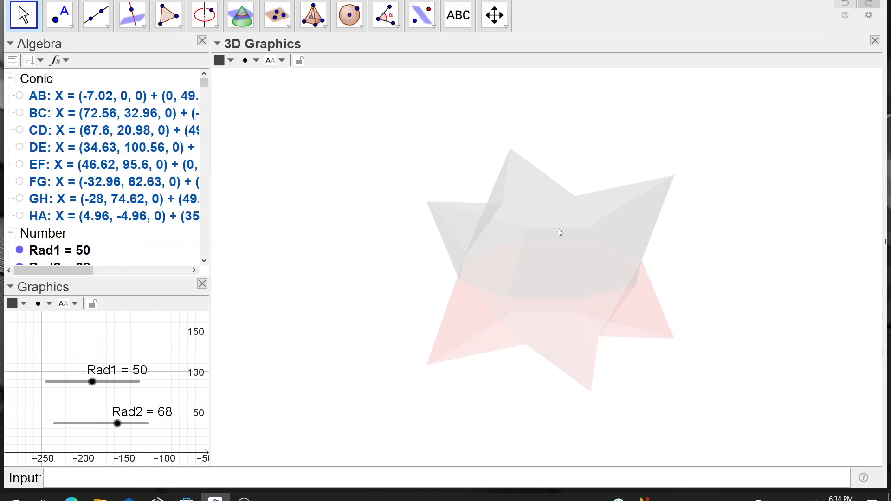
mouse_move(465, 256)
left_mouse_down()
mouse_move(460, 277)
mouse_move(453, 262)
mouse_move(468, 250)
left_mouse_up()
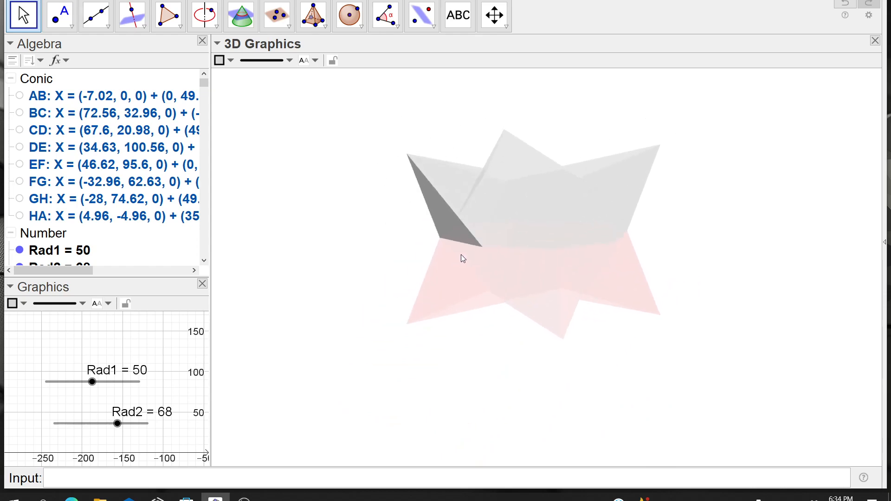
Step: Save the construction as Octogon1 demo.ggb, overwriting the existing file, and close GeoGebra
left_click(14, 1)
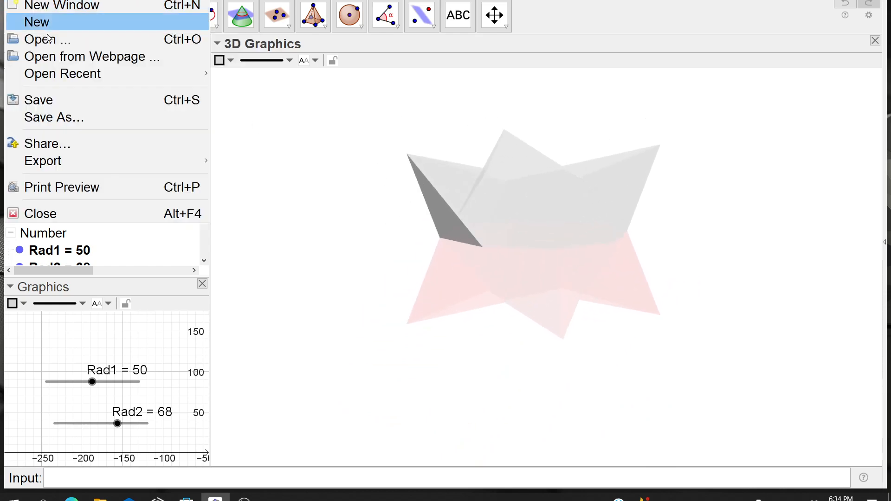
left_click(68, 117)
left_click(588, 294)
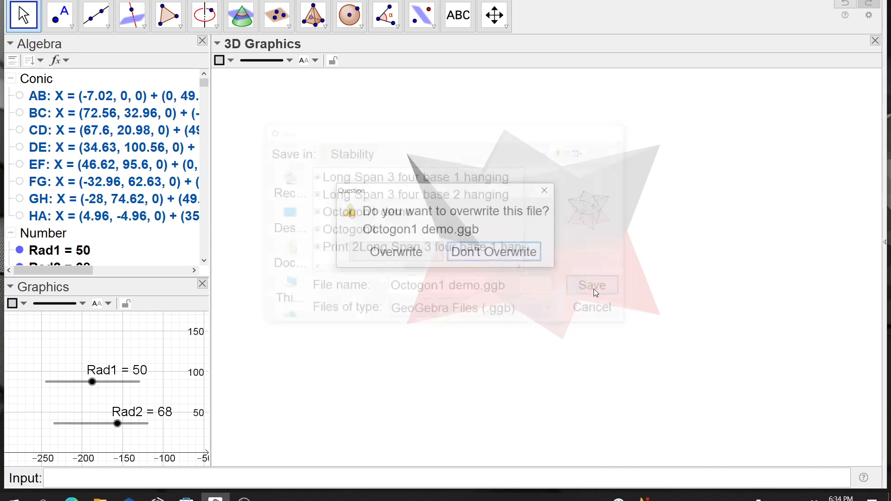
left_click(408, 256)
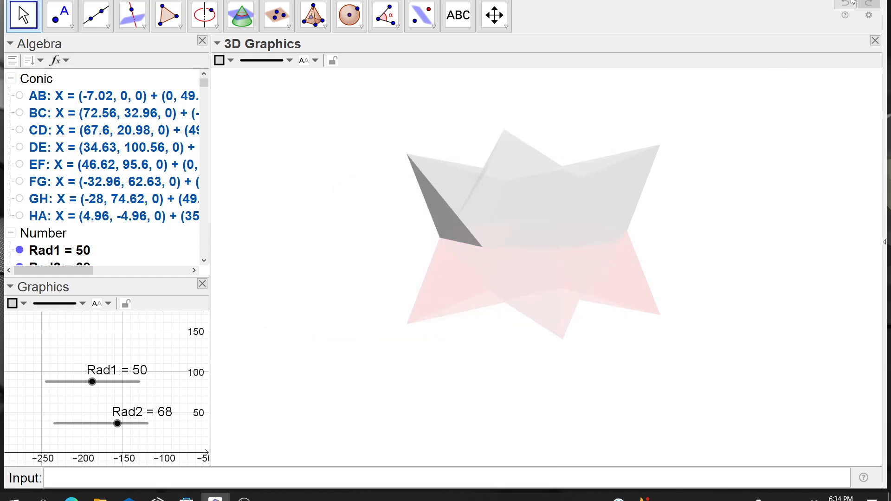
left_click(874, 1)
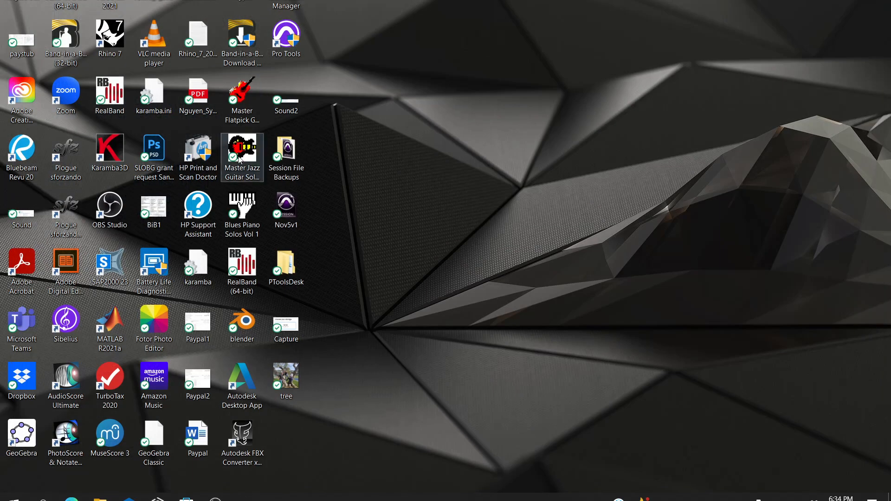
Step: Switch to the Edge browser and open GeoGebra Classic at geogebra.org/classic
left_click(71, 499)
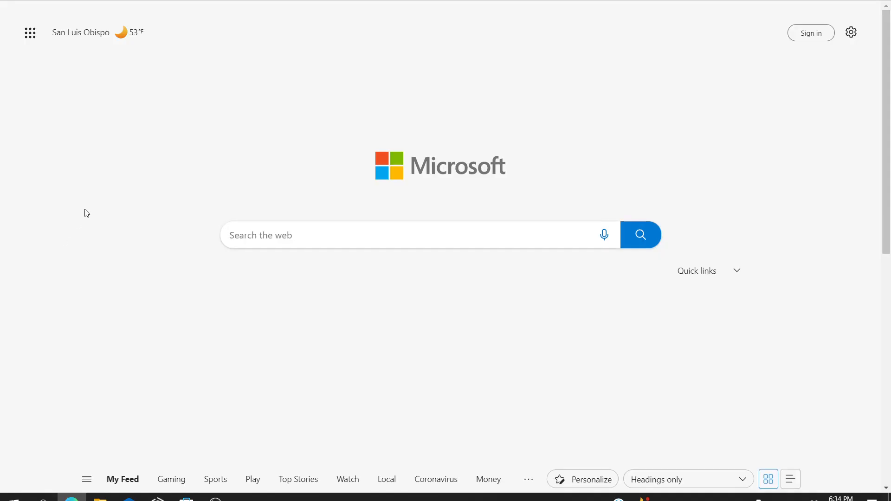
type("ge")
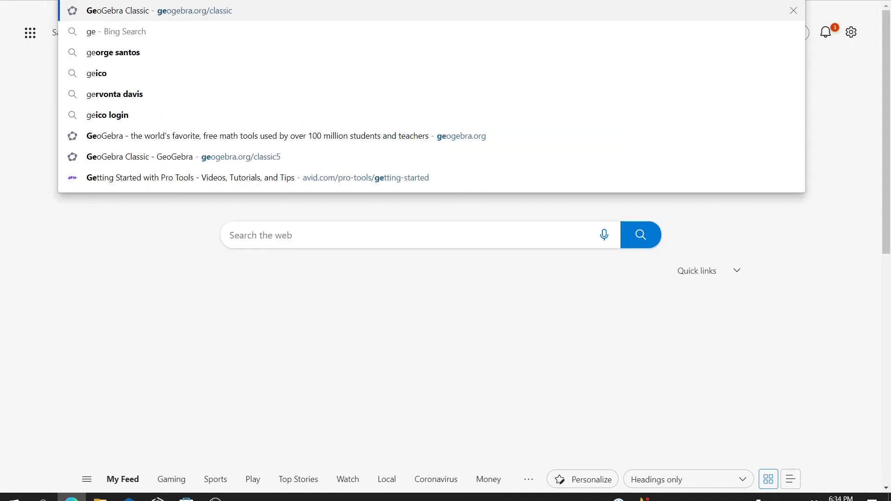
left_click(100, 7)
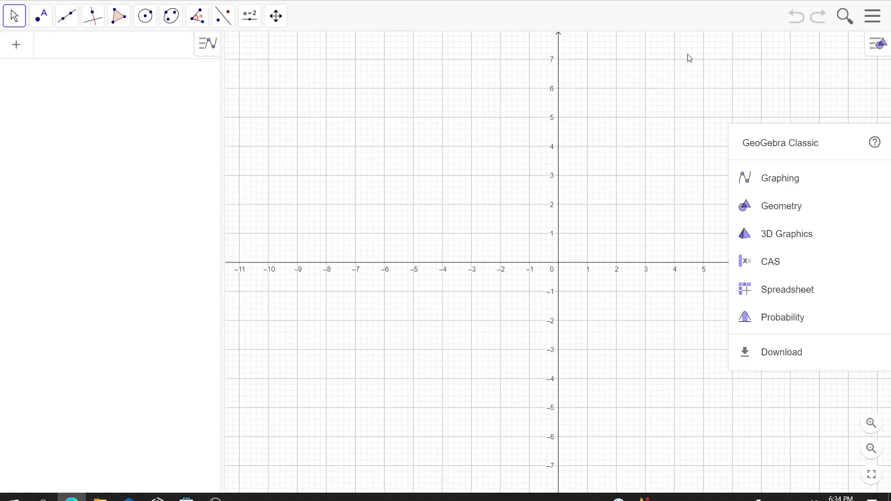
Step: Open the local file Octogon1 demo in the online GeoGebra Classic
left_click(875, 19)
left_click(766, 81)
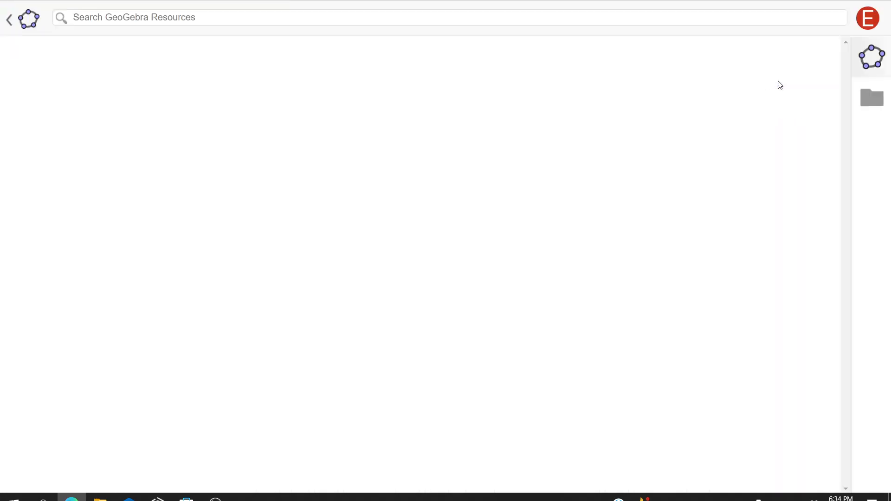
left_click(878, 101)
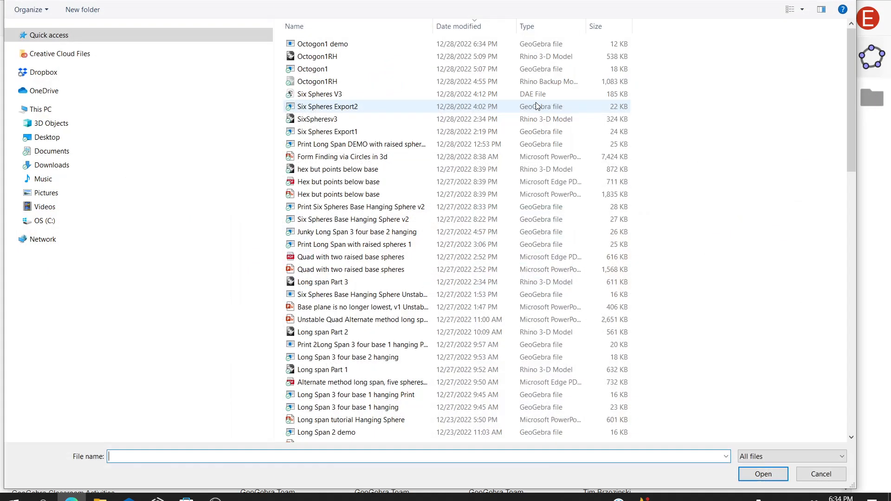
left_click(323, 43)
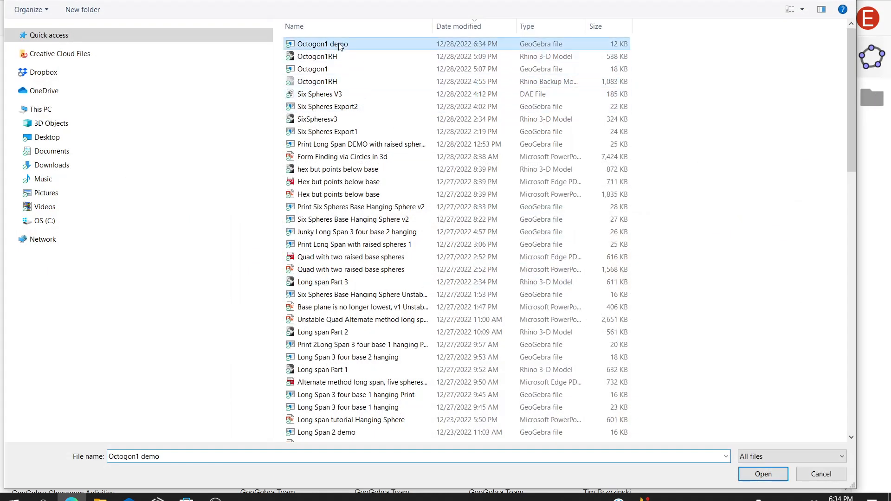
left_click(762, 473)
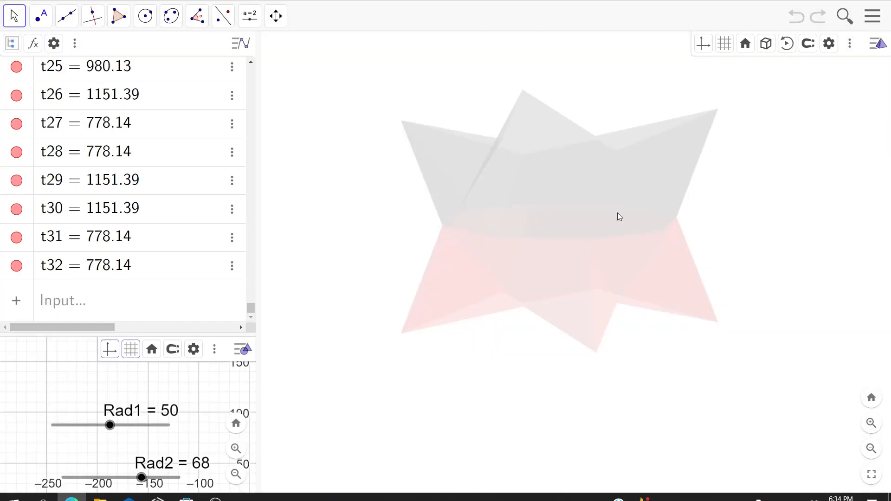
Step: Download the model as a Collada (.dae) file and leave the GeoGebra site
left_click(705, 200)
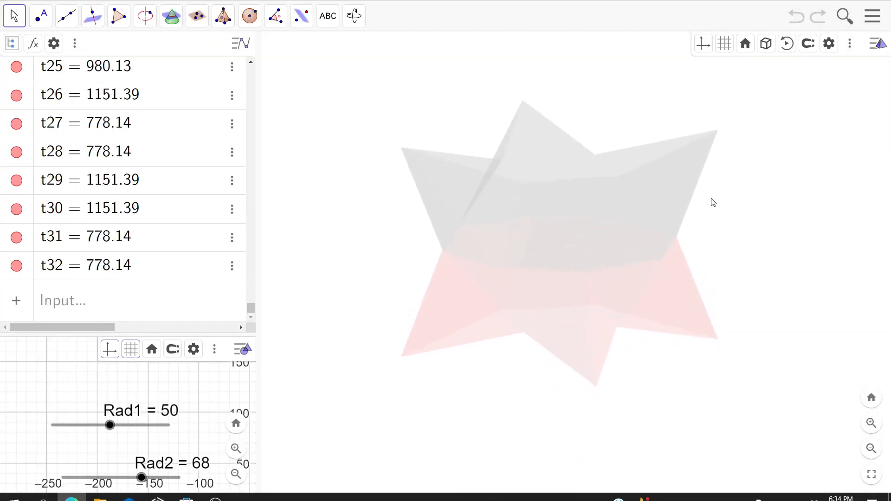
left_click(872, 18)
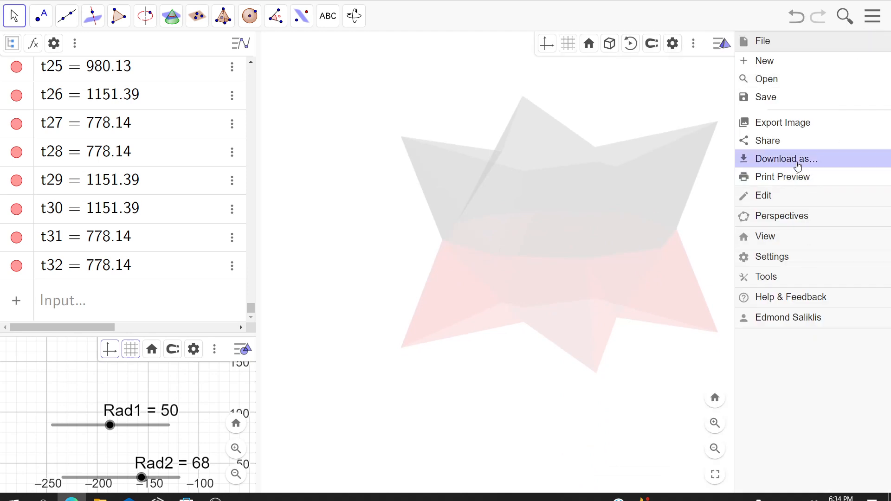
left_click(797, 160)
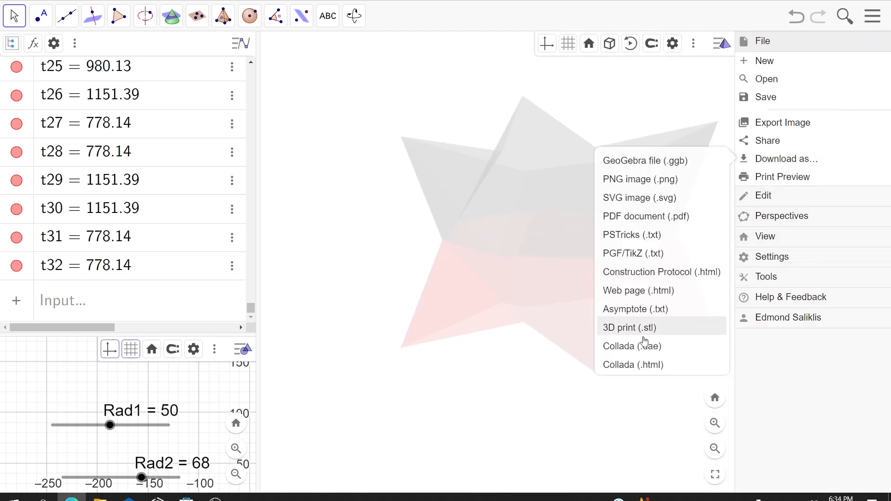
left_click(636, 347)
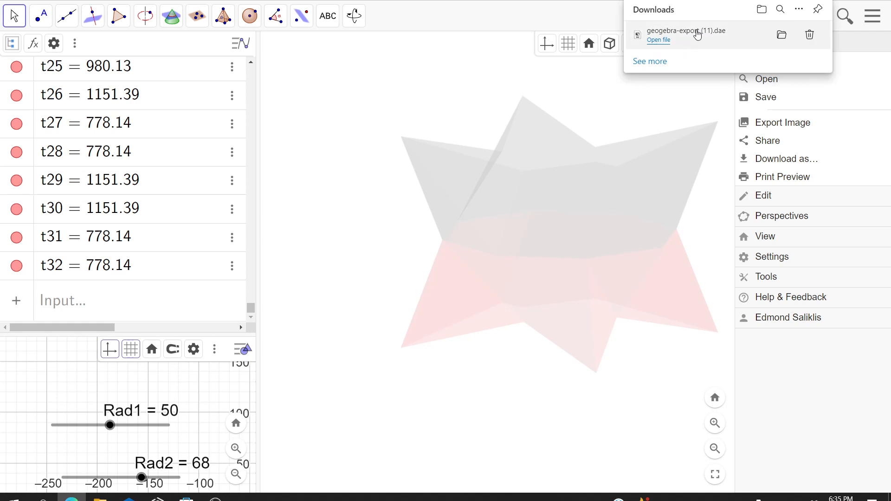
left_click(697, 35)
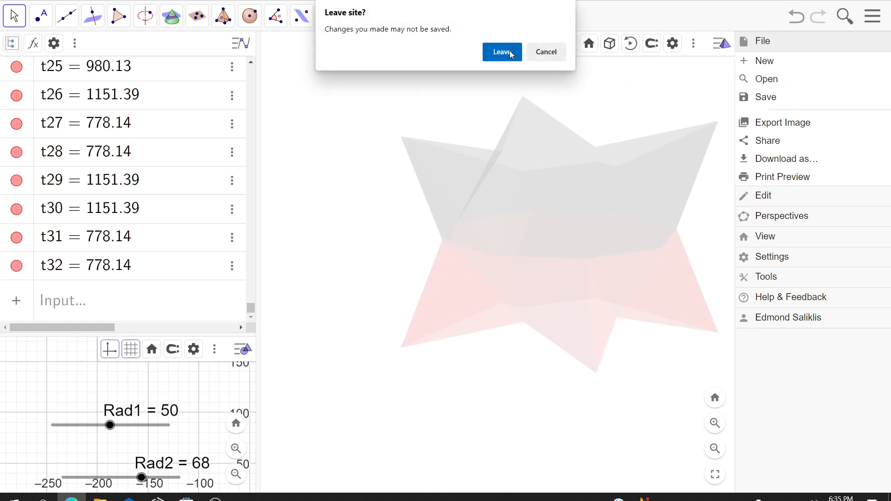
left_click(511, 54)
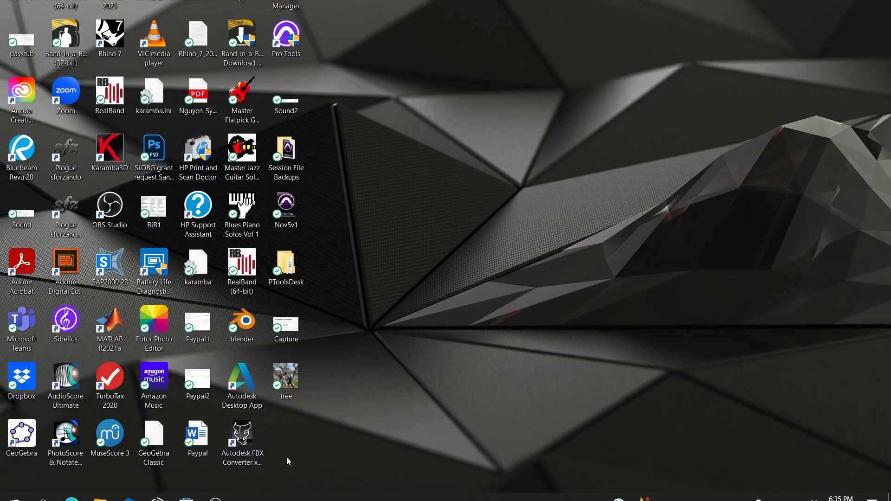
Step: Launch Autodesk FBX Converter, convert geogebra-export (11).dae to FBX 2013 format, and close the converter
double_click(254, 437)
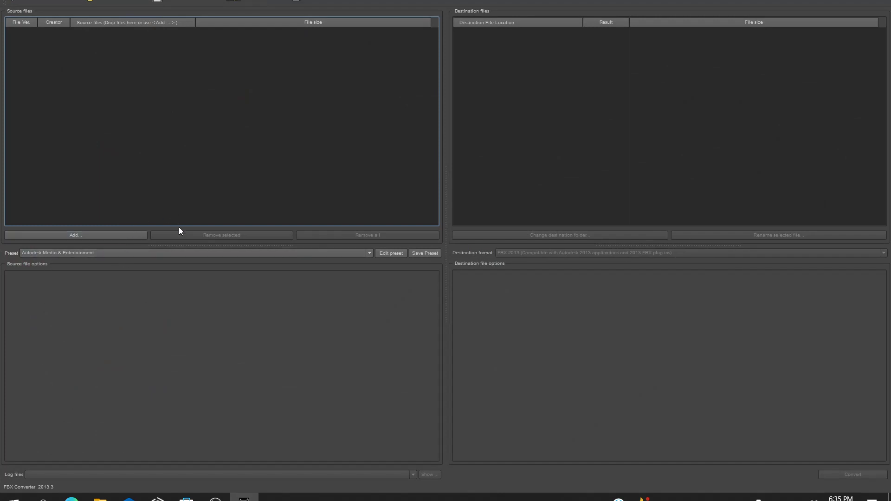
left_click(85, 235)
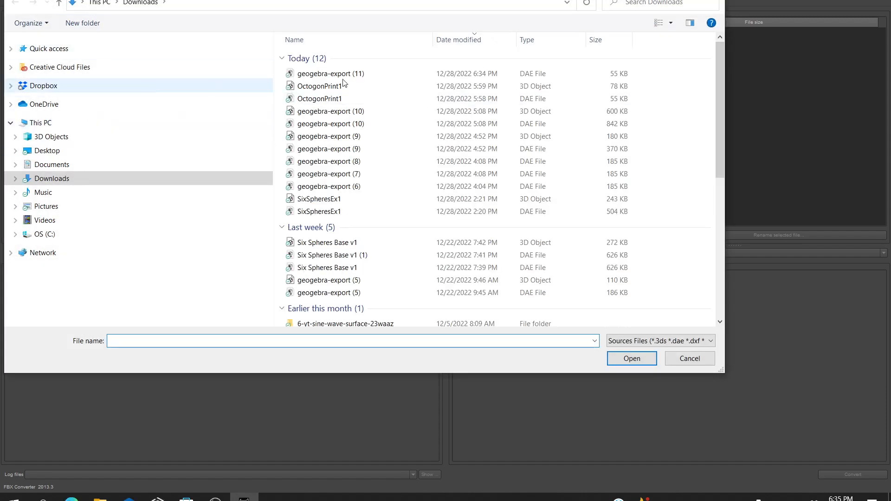
left_click(330, 73)
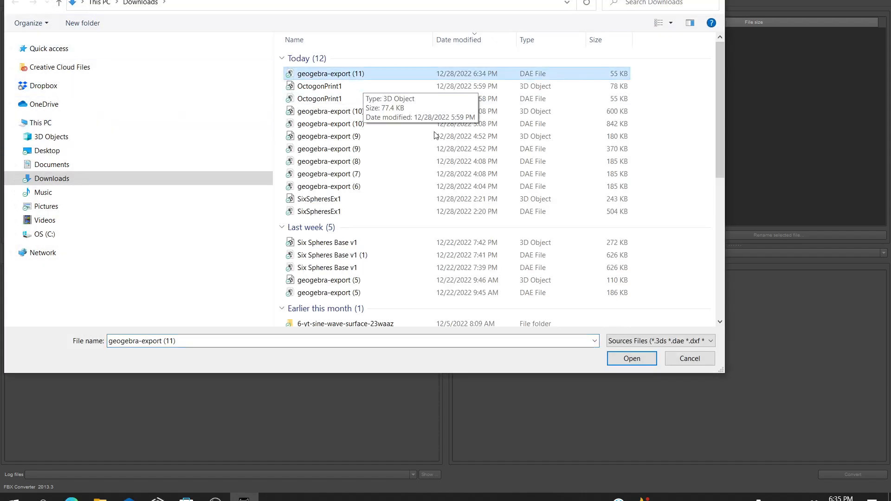
left_click(631, 358)
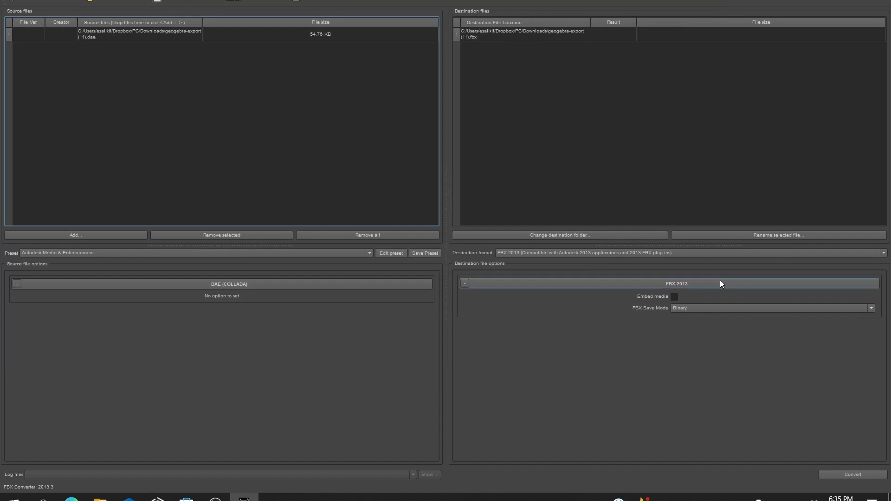
left_click(845, 471)
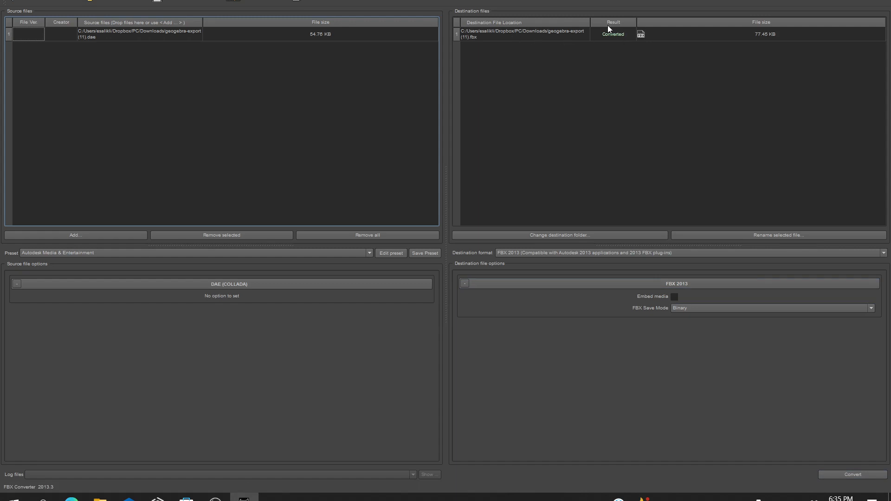
left_click(880, 0)
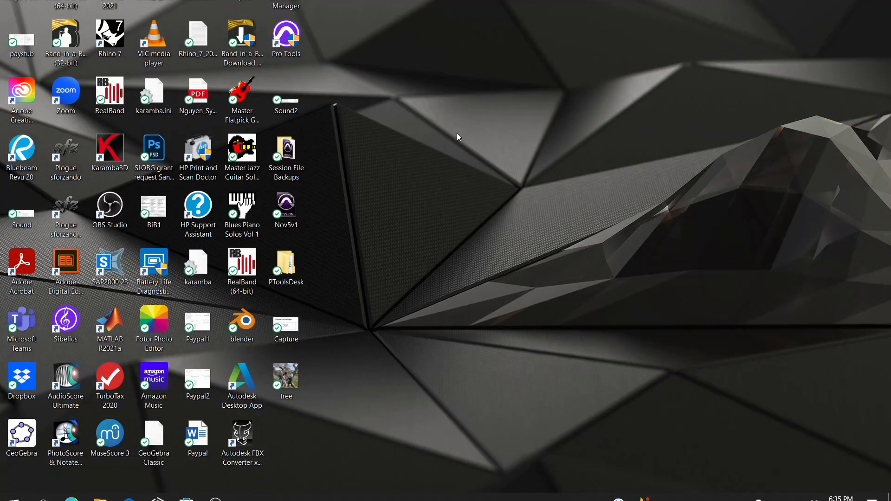
Step: Launch Rhino 7 and import the geogebra-export (11) FBX file with the default options, declining to scale the geometry
left_click(114, 45)
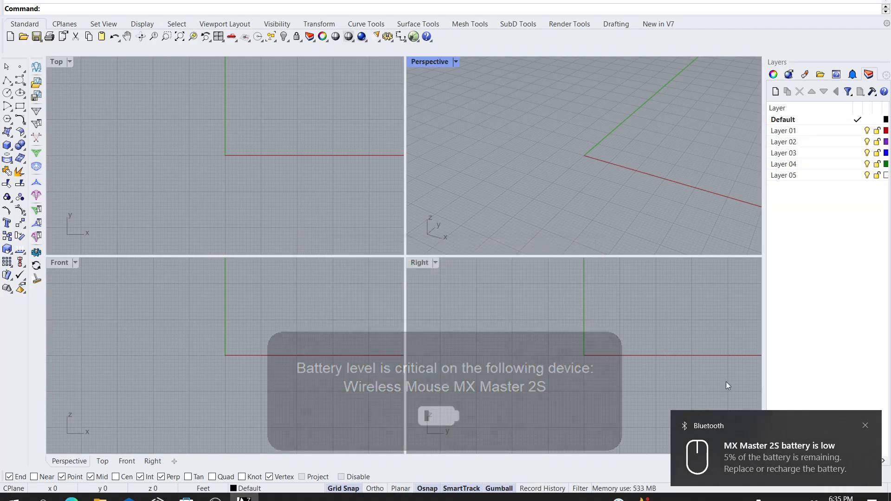
left_click(865, 425)
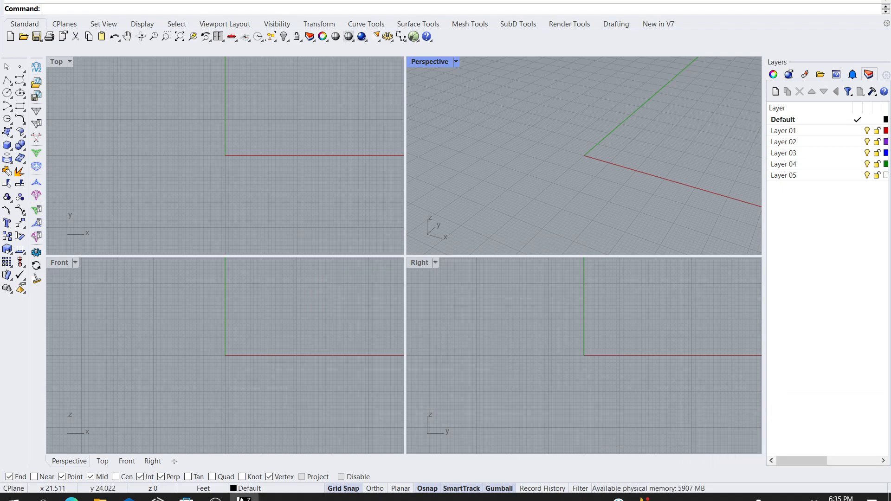
key("alt+f")
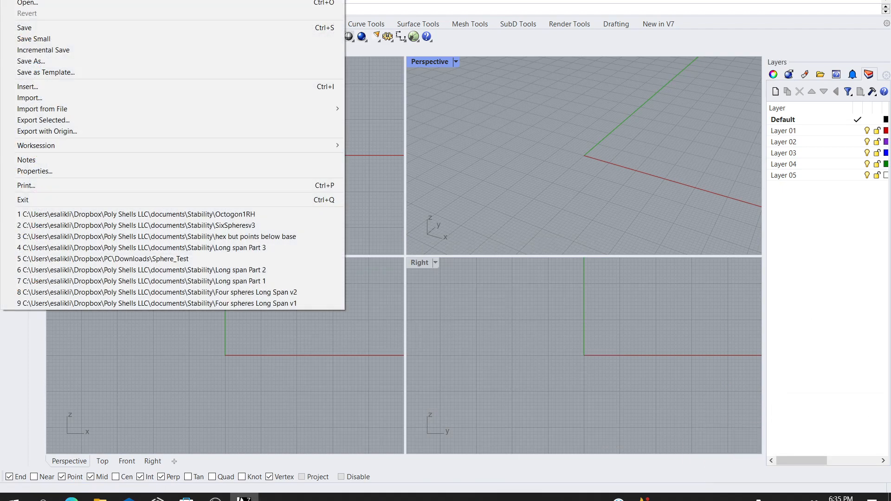
left_click(35, 97)
left_click(390, 61)
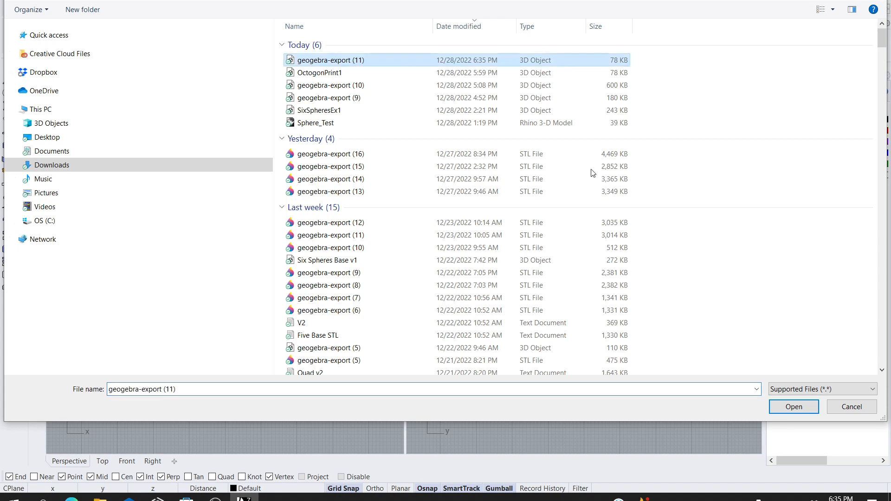
left_click(793, 408)
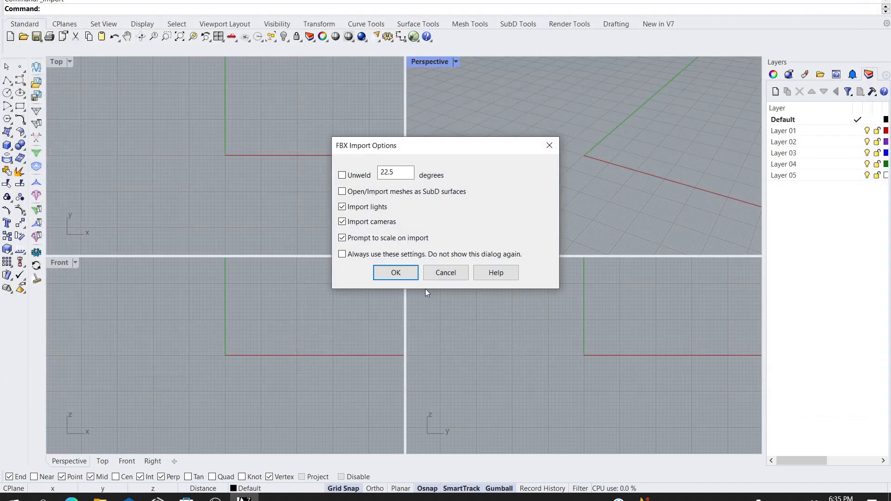
left_click(395, 272)
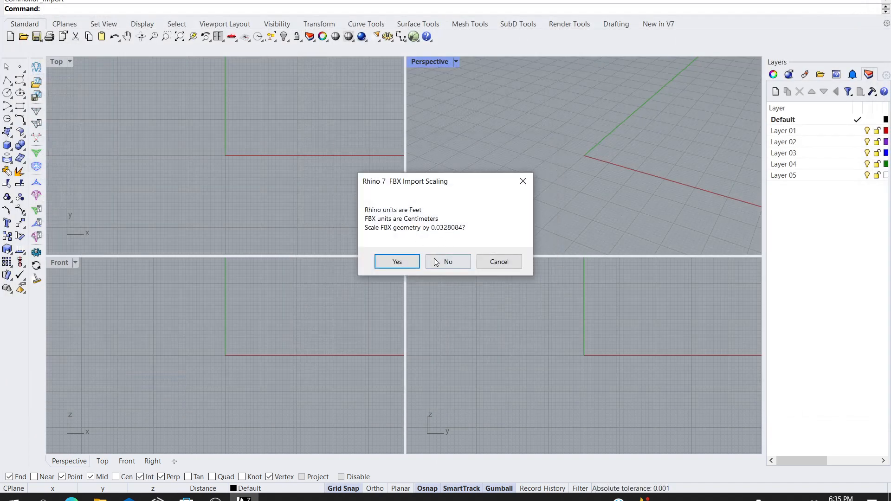
left_click(448, 262)
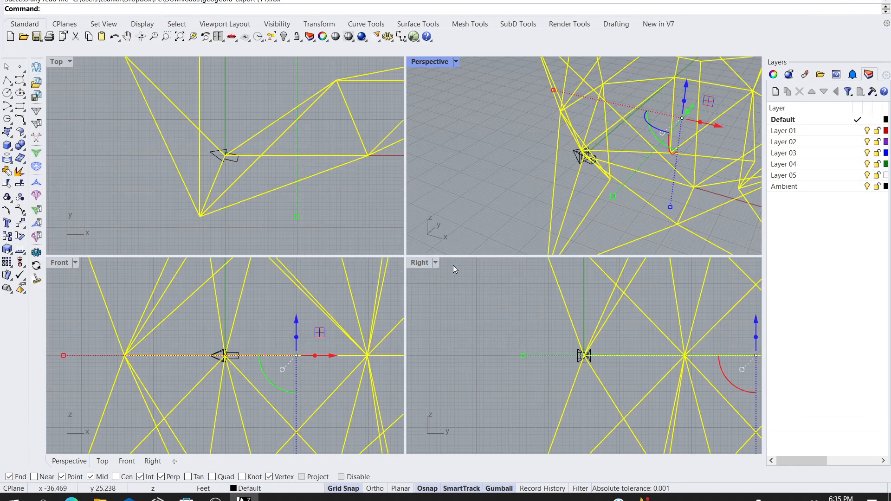
Step: Delete the imported directional light at the origin and maximize the Perspective viewport
left_click(576, 157)
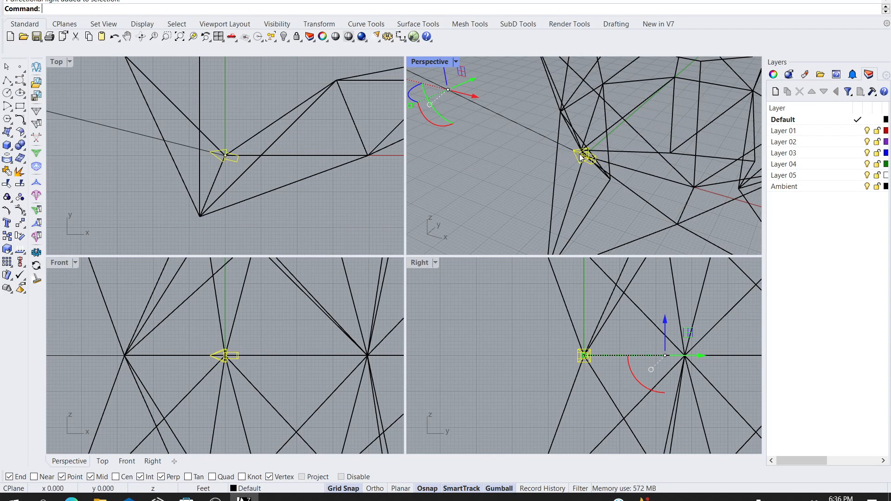
key("Delete")
double_click(429, 61)
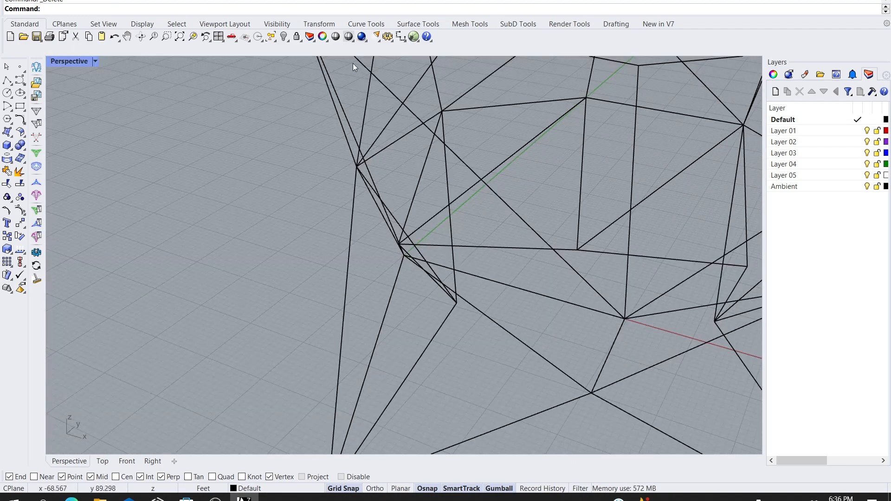
Step: Set the viewport display mode to Artistic and view the whole polyhedron from an elevated angle
scroll(284, 135, "down", 9)
right_click_drag(306, 169, 332, 151)
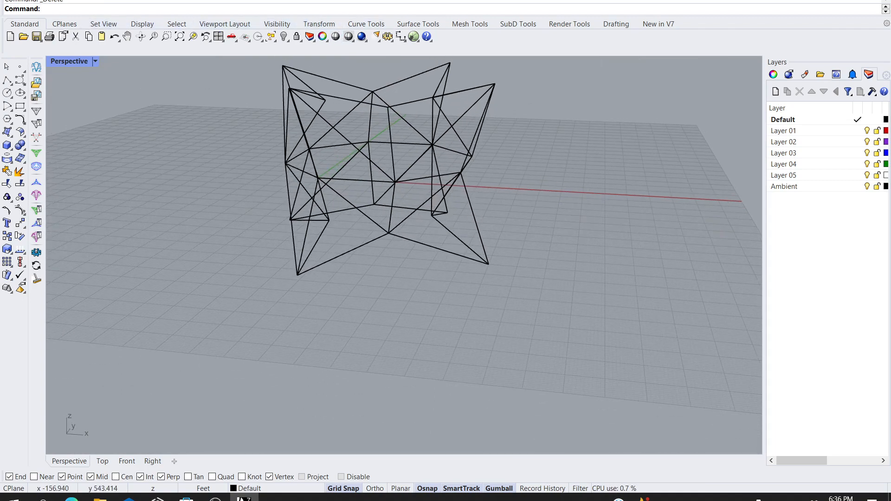
left_click(44, 0)
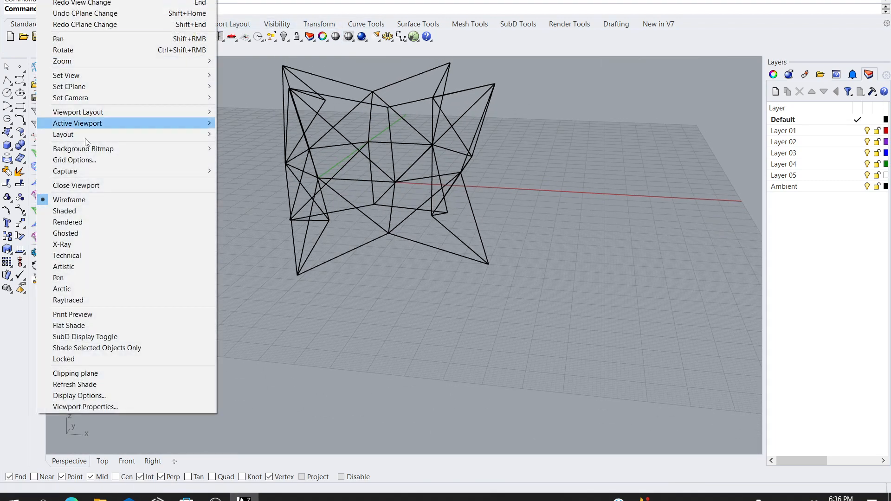
left_click(75, 267)
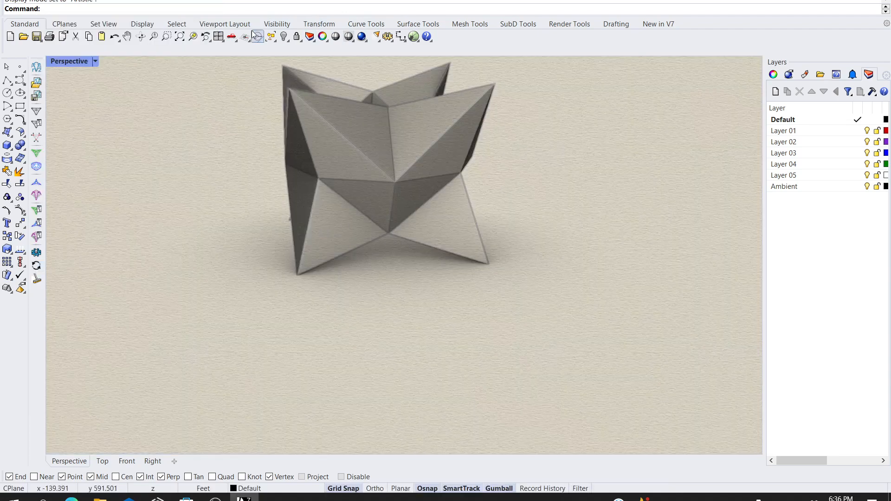
left_click(126, 37)
left_click_drag(161, 121, 287, 233)
right_click_drag(286, 233, 561, 284)
right_click_drag(388, 338, 273, 337)
mouse_move(552, 218)
left_mouse_down()
mouse_move(549, 255)
mouse_move(546, 220)
left_mouse_up()
key("Escape")
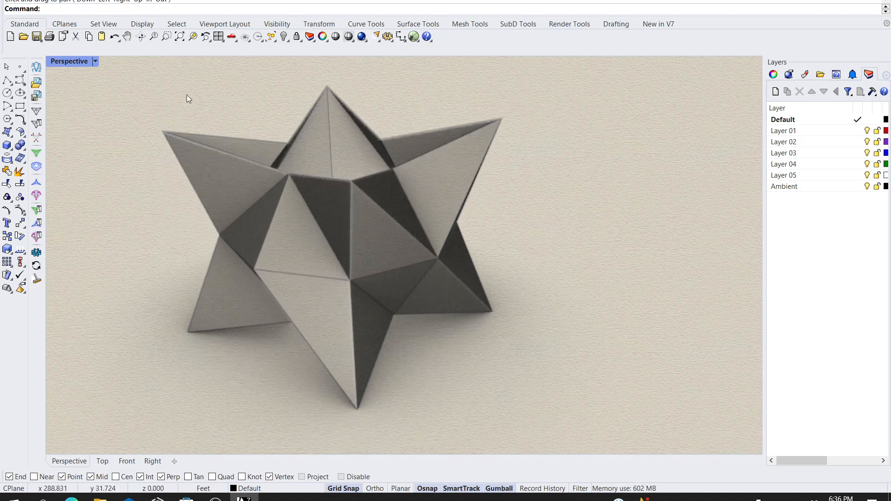
Step: Select all the polyhedron meshes and set up their export as an AutoCAD Drawing Exchange (.dxf) file named OctoDXFdemo
left_click_drag(144, 82, 552, 417)
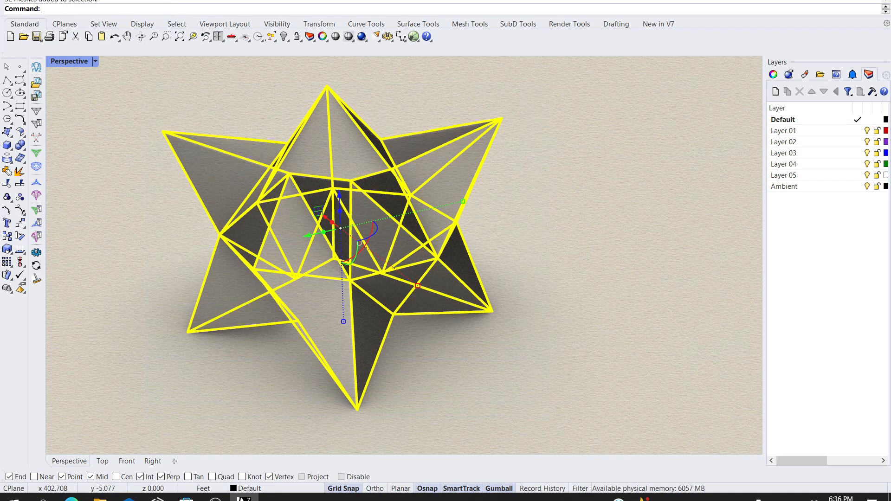
left_click(9, 0)
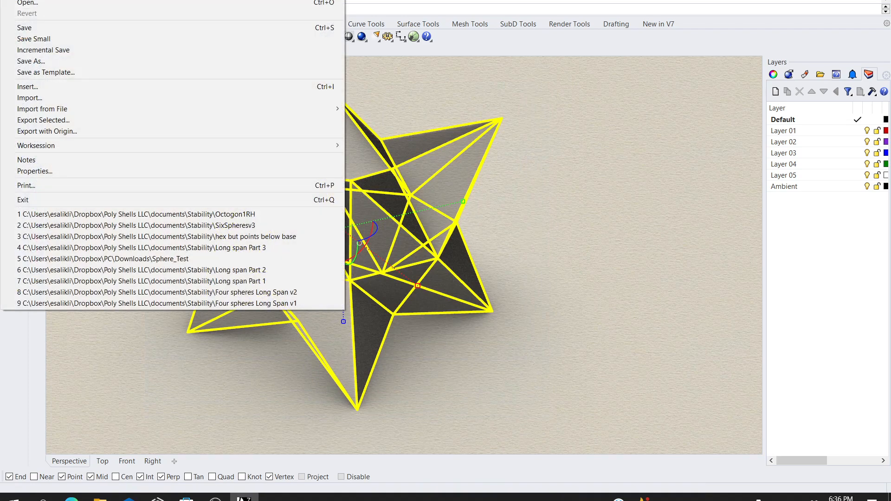
left_click(56, 118)
left_click(144, 379)
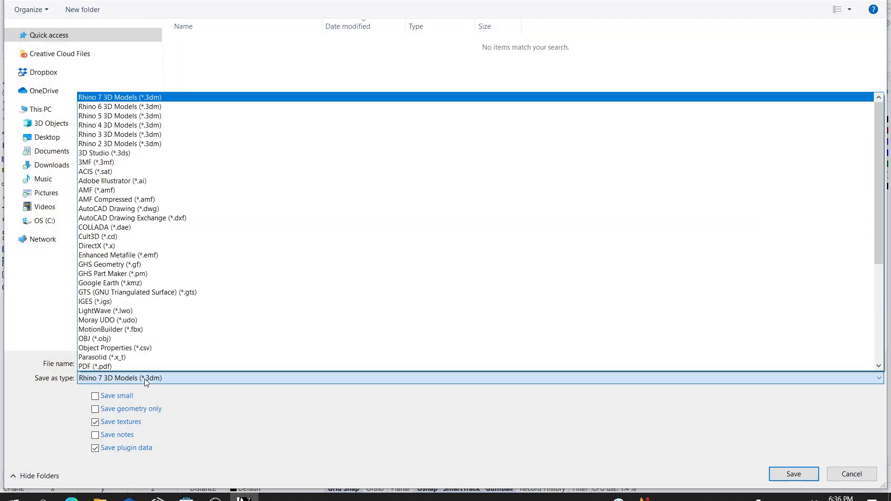
left_click(160, 219)
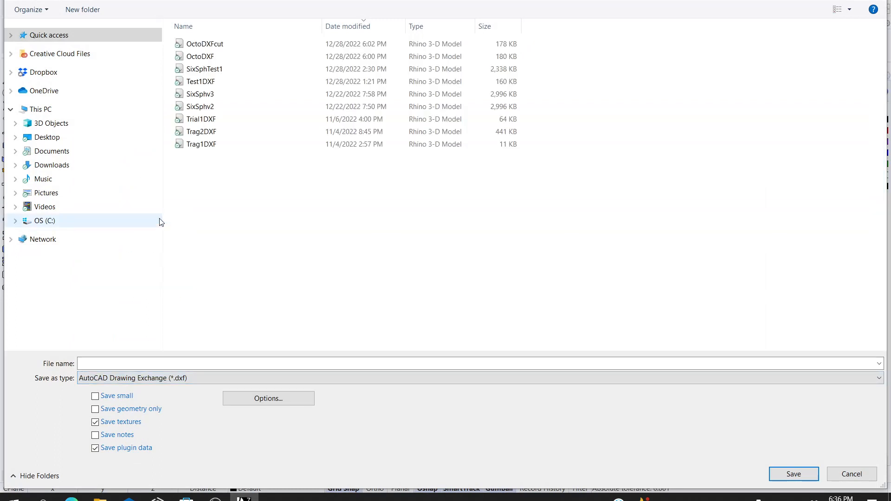
left_click(221, 56)
left_click(143, 364)
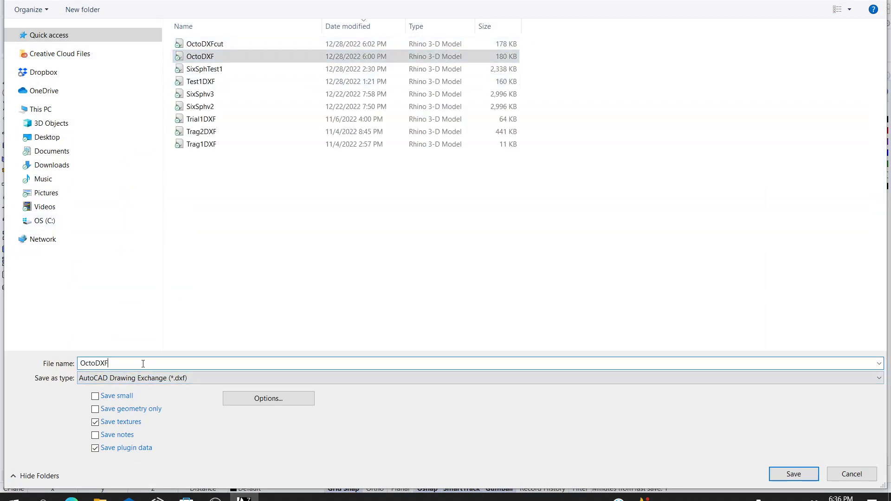
type("demo")
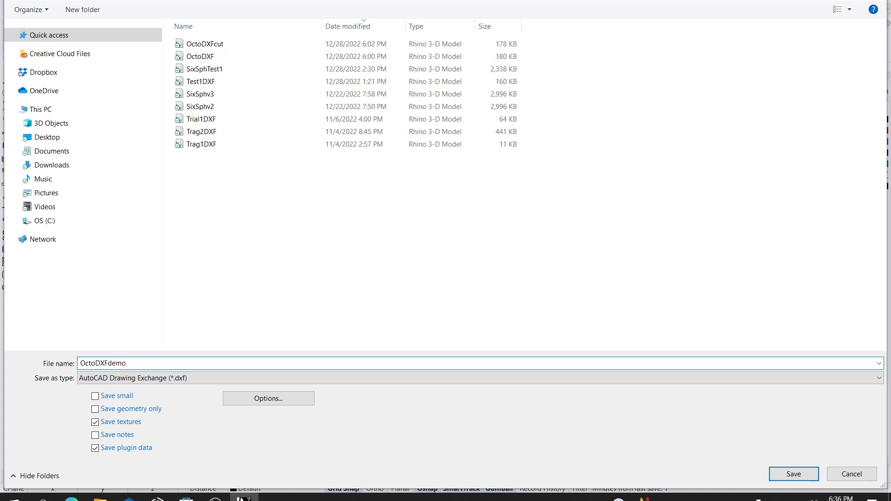
Step: Review the Rhino to SAP2000 export scheme settings, accept that scheme, and save the DXF file
left_click(255, 399)
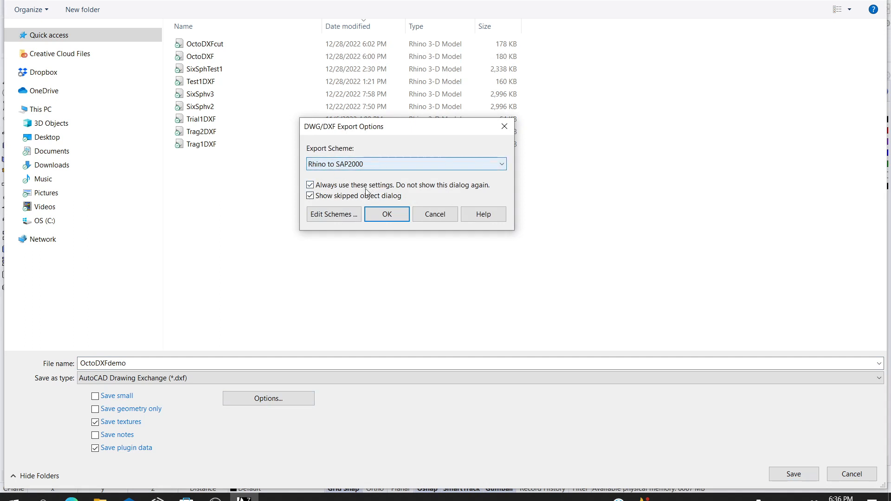
left_click(348, 215)
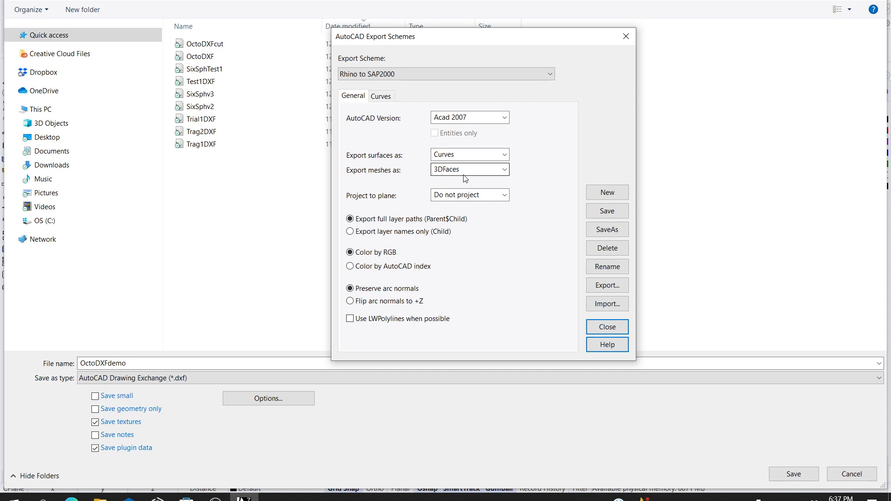
left_click(607, 327)
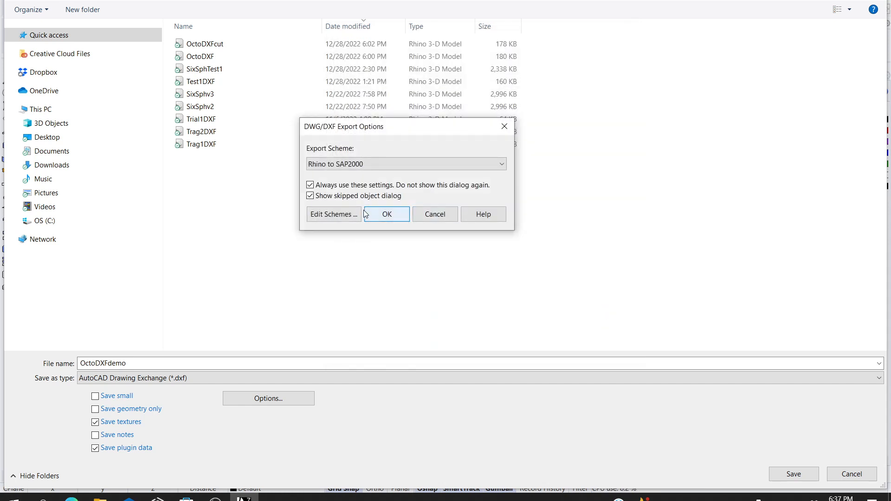
left_click(387, 214)
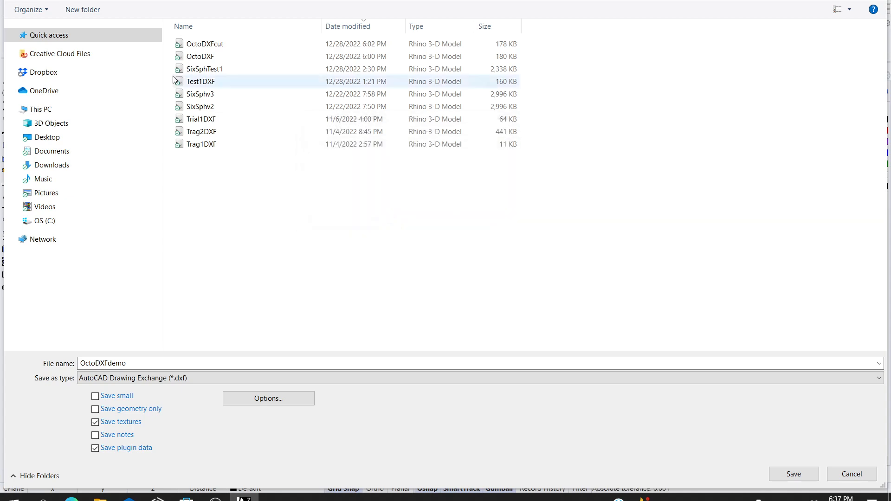
left_click(792, 473)
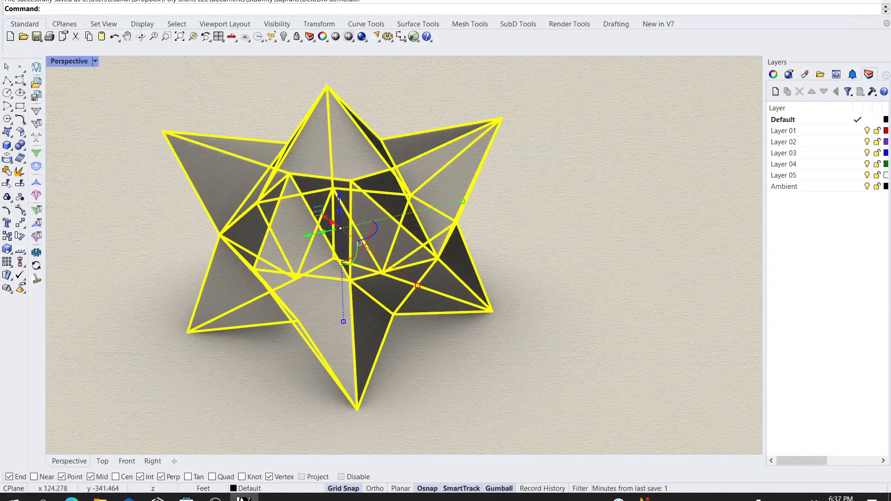
Step: Close Rhino without saving the untitled model and launch SAP2000 23
key("alt+F4")
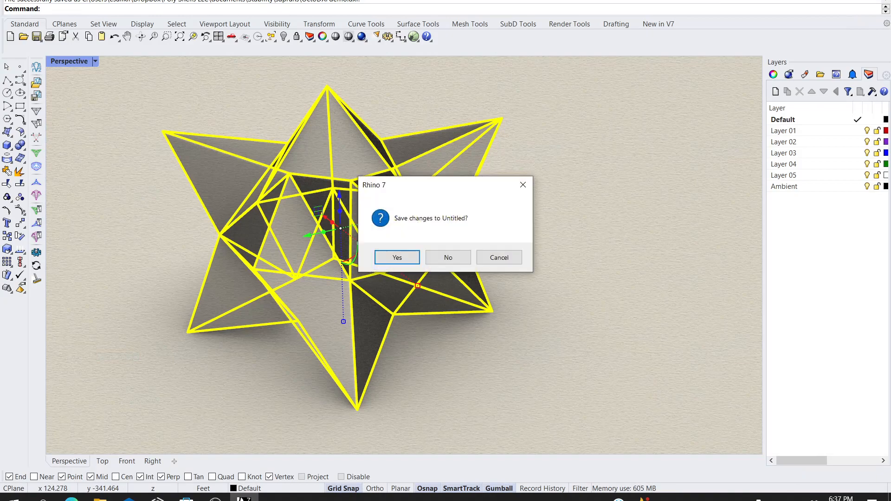
left_click(448, 258)
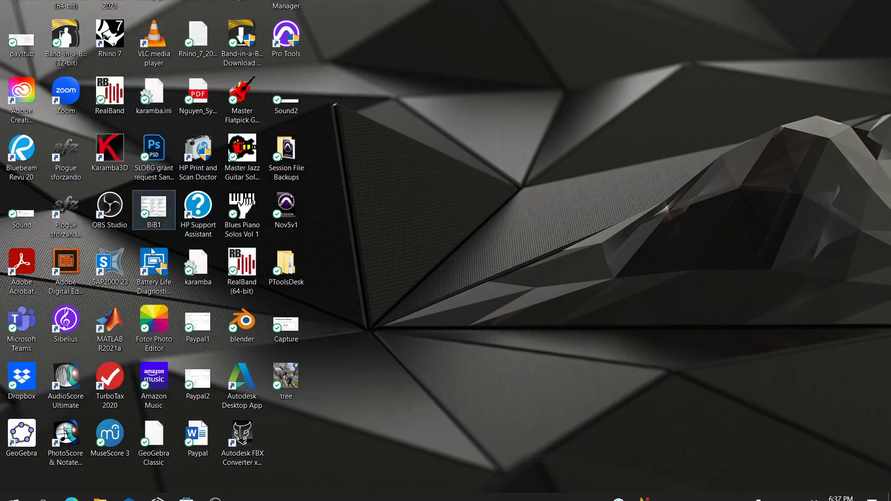
left_click(111, 266)
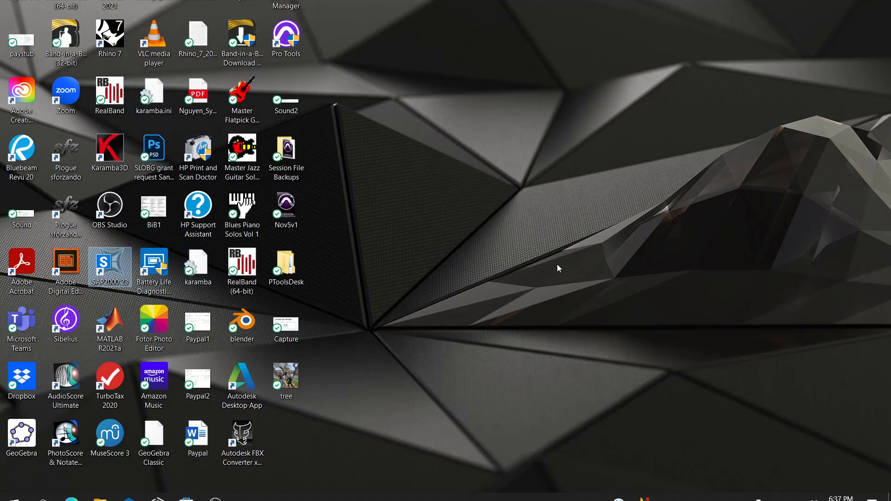